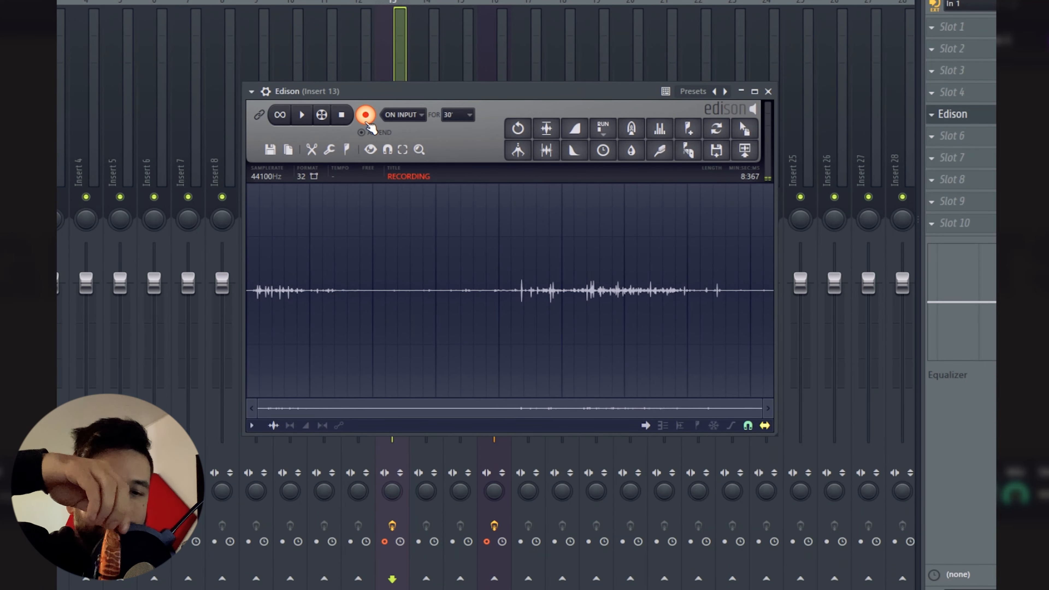
# Step: Finish the Edison recording on Insert 13 and mark a point near the middle of the recorded waveform
pyautogui.click(365, 116)
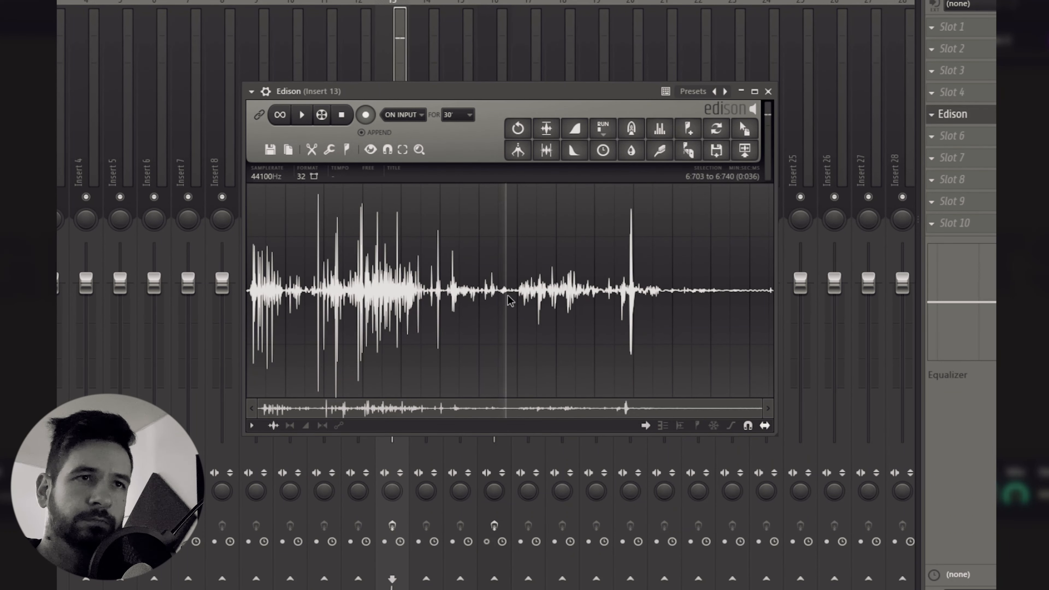
pyautogui.click(509, 298)
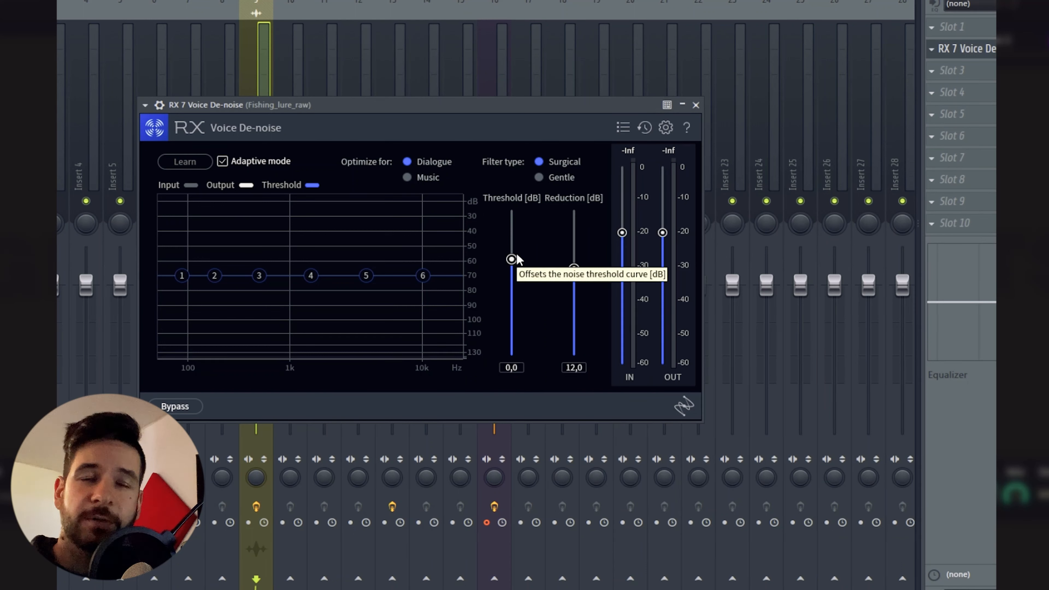
# Step: In RX 7 Voice De-noise, raise the reduction to 17.3 dB and lower the threshold to about -14.8 dB
pyautogui.moveTo(512, 259); pyautogui.dragTo(511, 254)
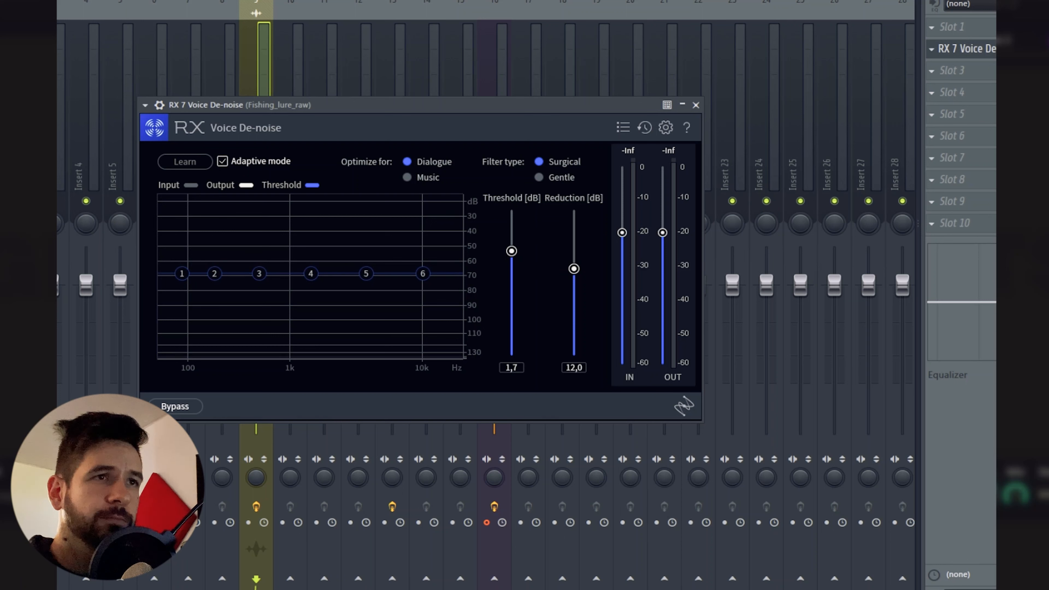
pyautogui.moveTo(512, 250); pyautogui.dragTo(515, 87)
pyautogui.moveTo(574, 269); pyautogui.dragTo(569, 236)
pyautogui.moveTo(512, 212); pyautogui.dragTo(515, 329)
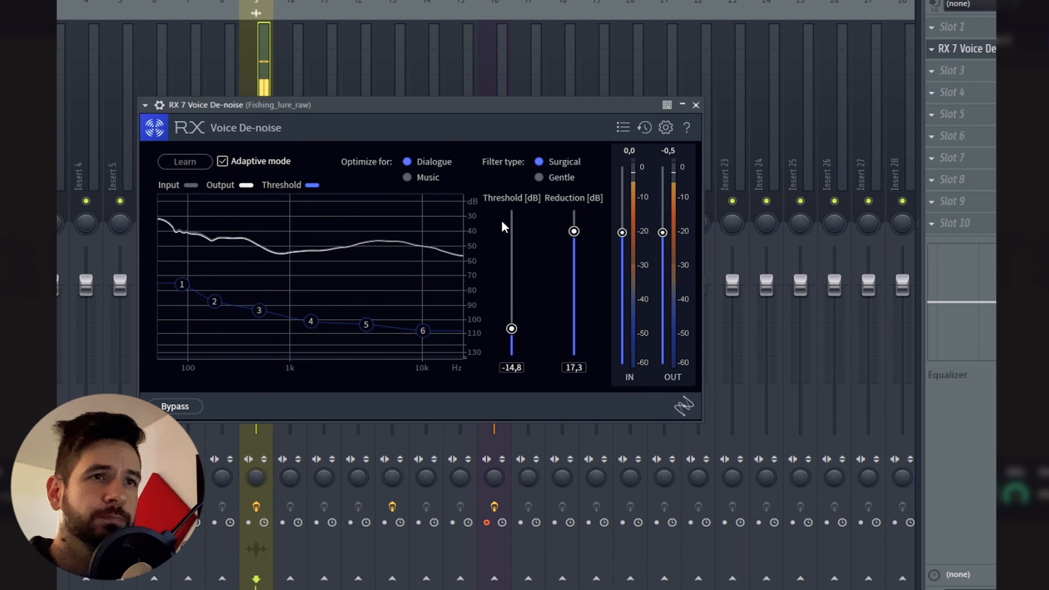
pyautogui.moveTo(513, 336); pyautogui.dragTo(513, 342)
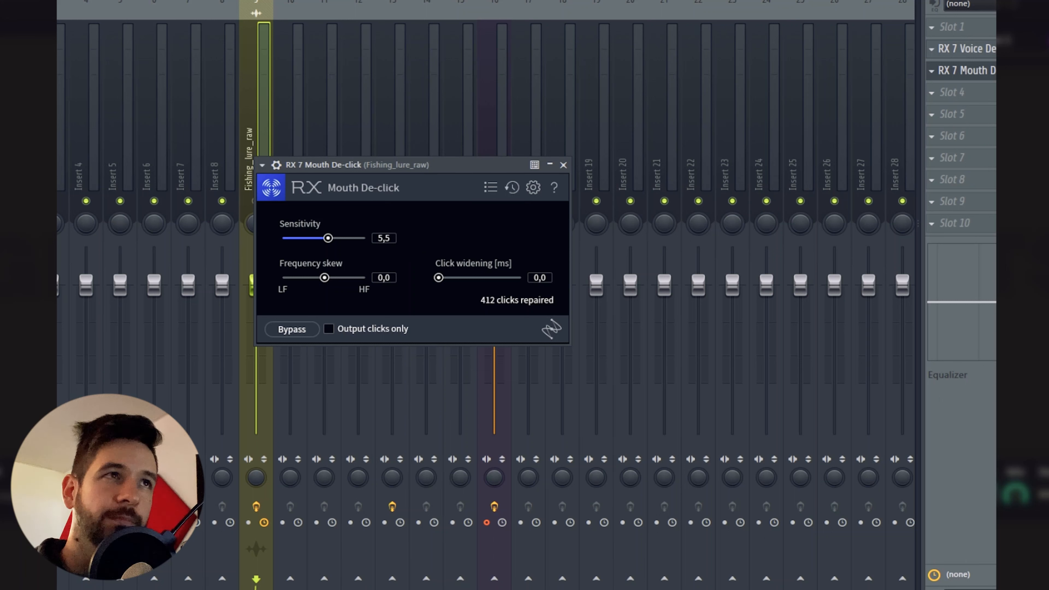
# Step: Raise the Mouth De-click sensitivity to 7.5 while auditioning only the removed clicks, then restore the normal output
pyautogui.press('space')
pyautogui.click(329, 329)
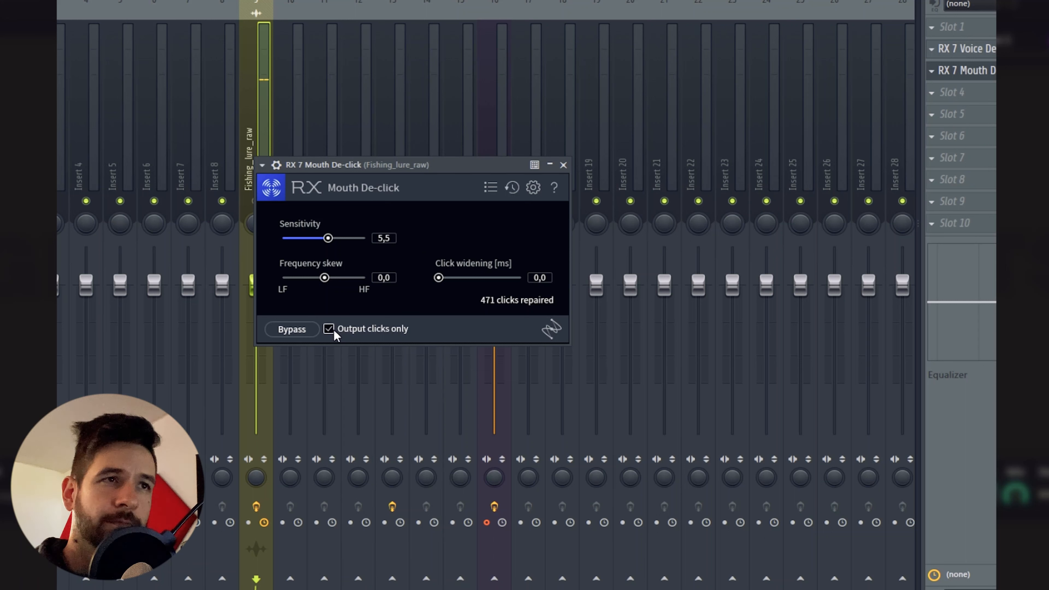
pyautogui.moveTo(329, 238); pyautogui.dragTo(349, 247)
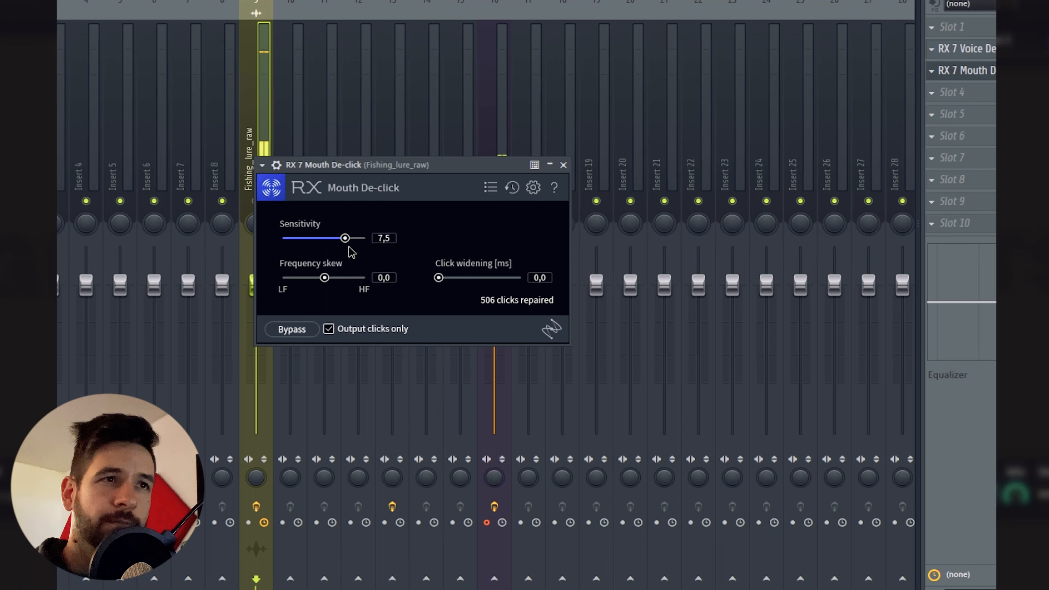
pyautogui.click(329, 330)
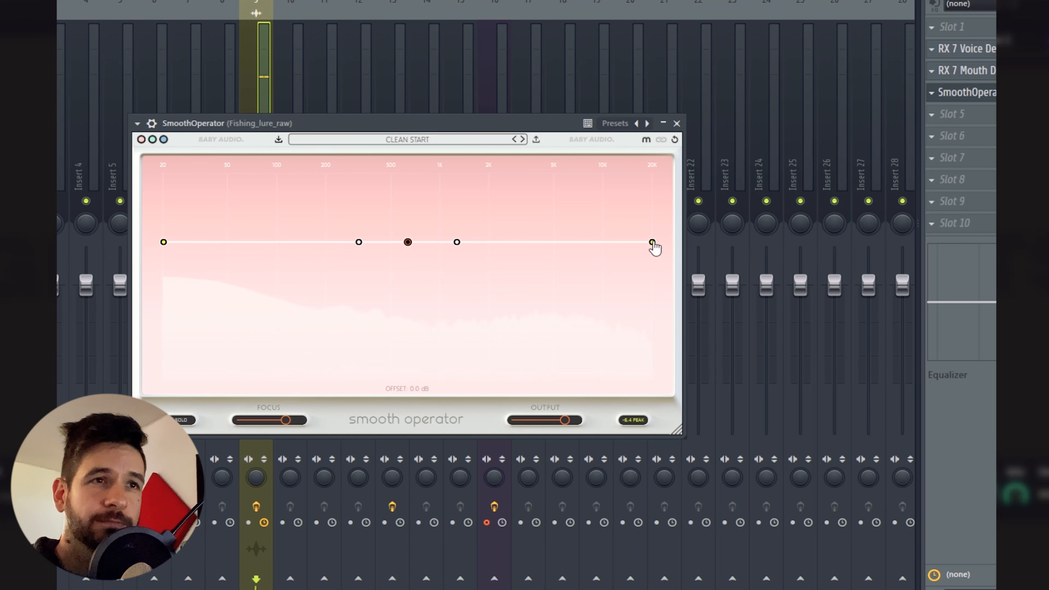
# Step: Shape the SmoothOperator curve into a midrange hump, pulling down both the low and high ends, and close the plugin
pyautogui.moveTo(652, 242); pyautogui.dragTo(653, 333)
pyautogui.moveTo(408, 242); pyautogui.dragTo(425, 256)
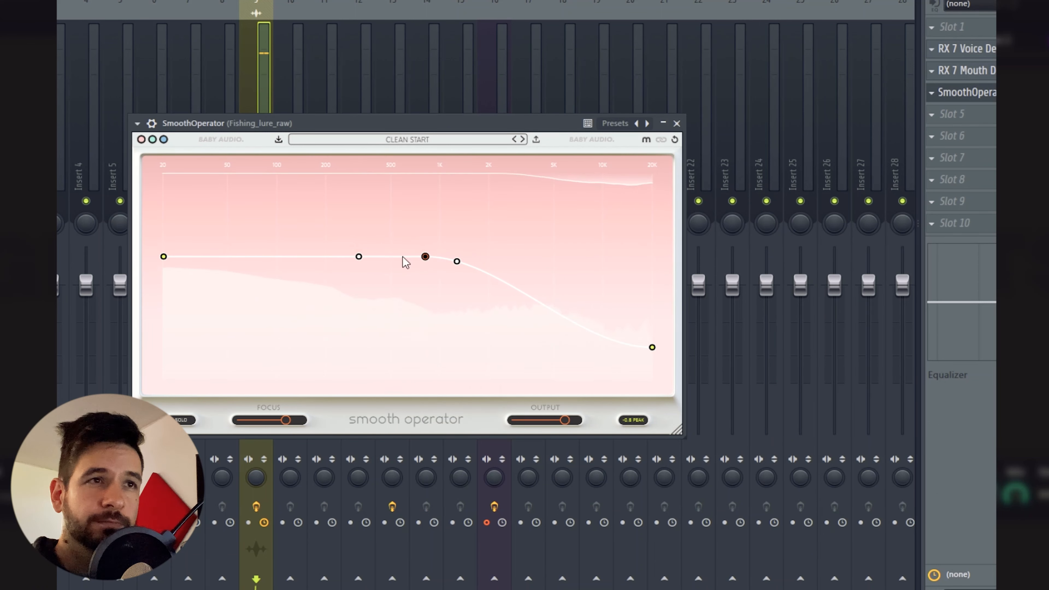
pyautogui.moveTo(165, 257); pyautogui.dragTo(247, 370)
pyautogui.moveTo(358, 274); pyautogui.dragTo(354, 293)
pyautogui.moveTo(425, 256); pyautogui.dragTo(504, 302)
pyautogui.moveTo(652, 337); pyautogui.dragTo(653, 358)
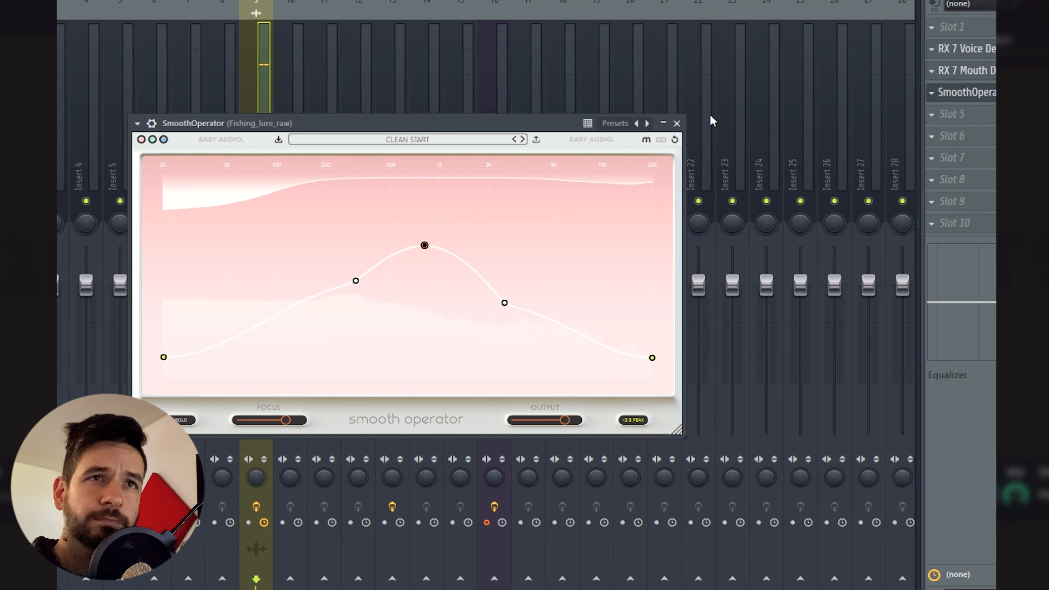
pyautogui.click(677, 123)
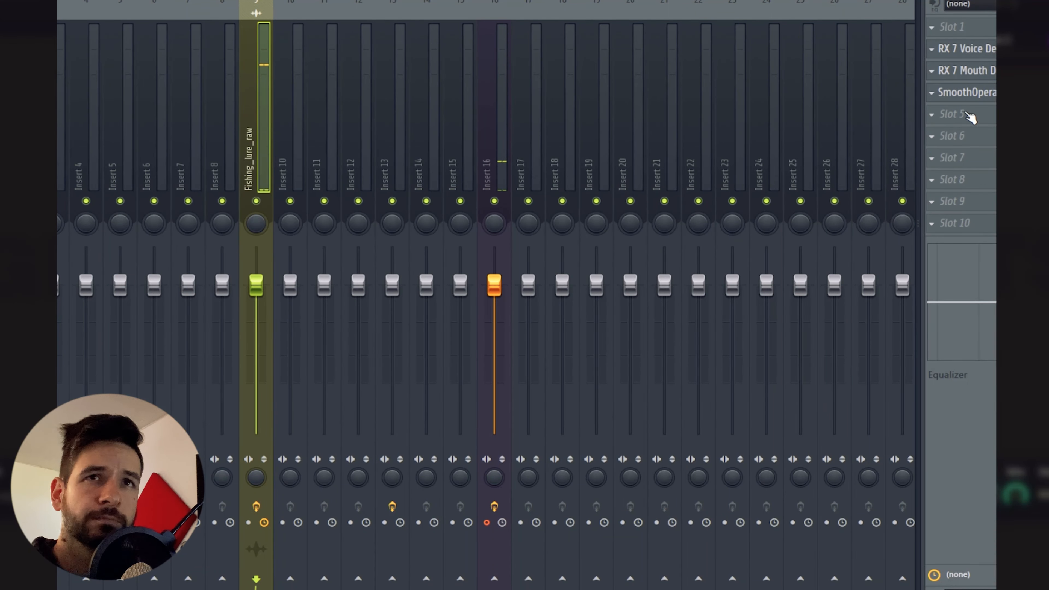
pyautogui.click(982, 94)
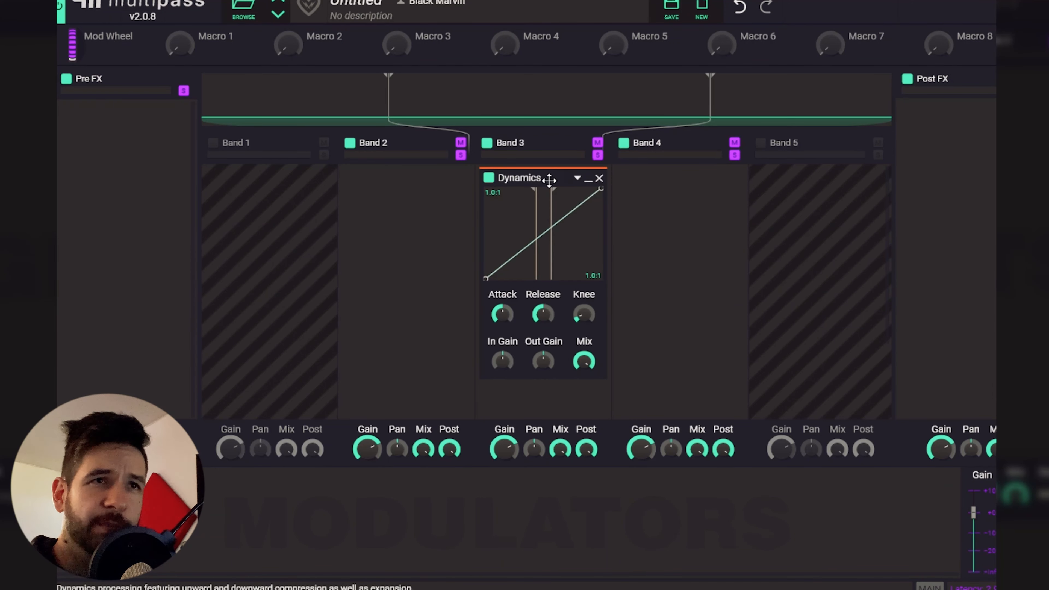
# Step: Copy Band 3's Dynamics to Bands 2 and 4, and set downward compression of 2.6:1, 4.4:1 and 3.9:1 on Bands 2, 3 and 4
pyautogui.moveTo(550, 176); pyautogui.dragTo(627, 174)
pyautogui.moveTo(557, 173); pyautogui.dragTo(431, 204)
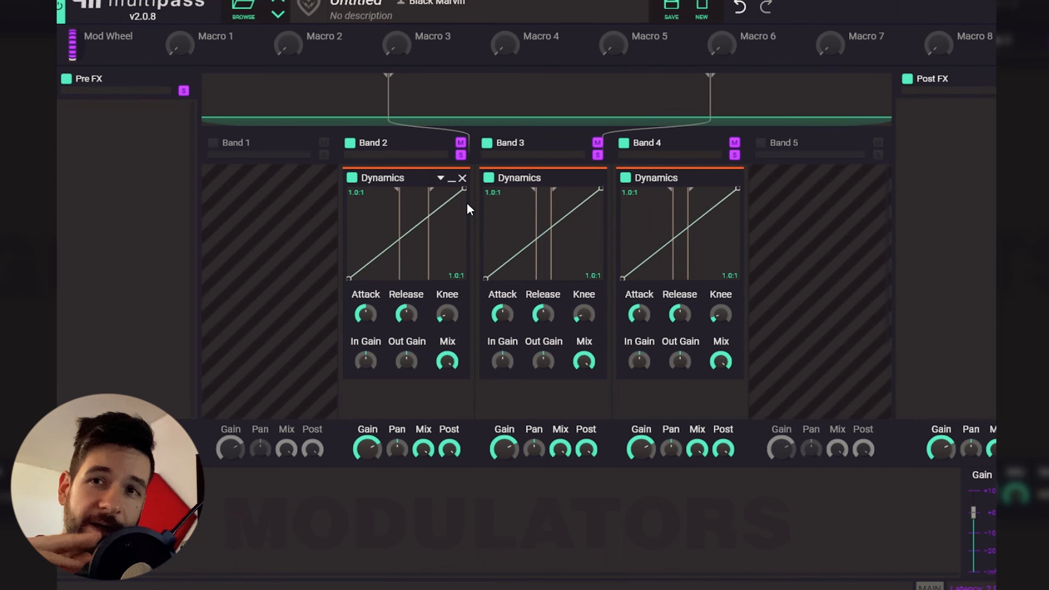
pyautogui.moveTo(464, 189); pyautogui.dragTo(464, 205)
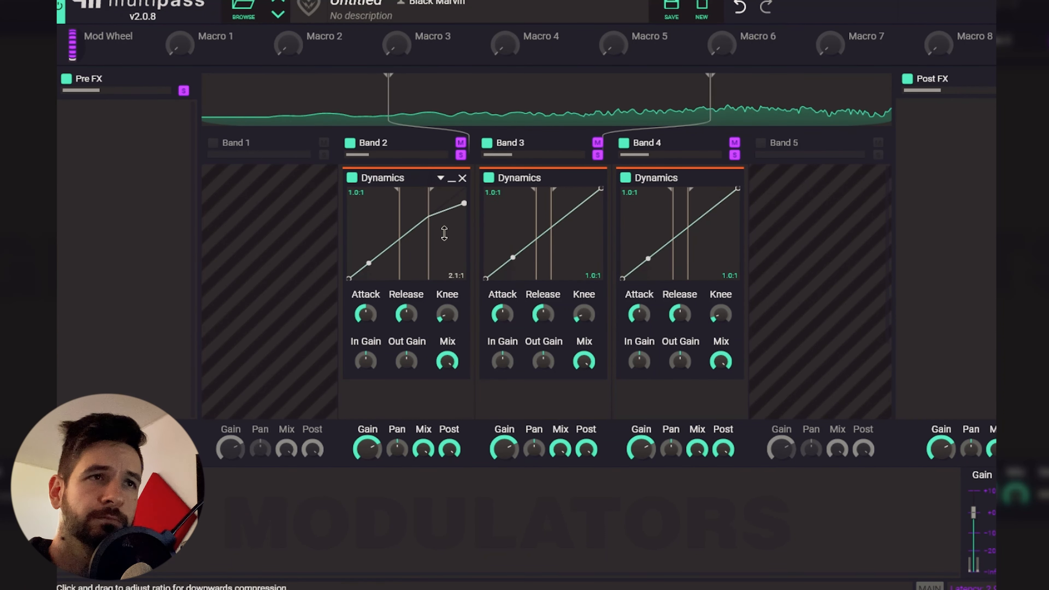
pyautogui.moveTo(556, 198); pyautogui.dragTo(558, 215)
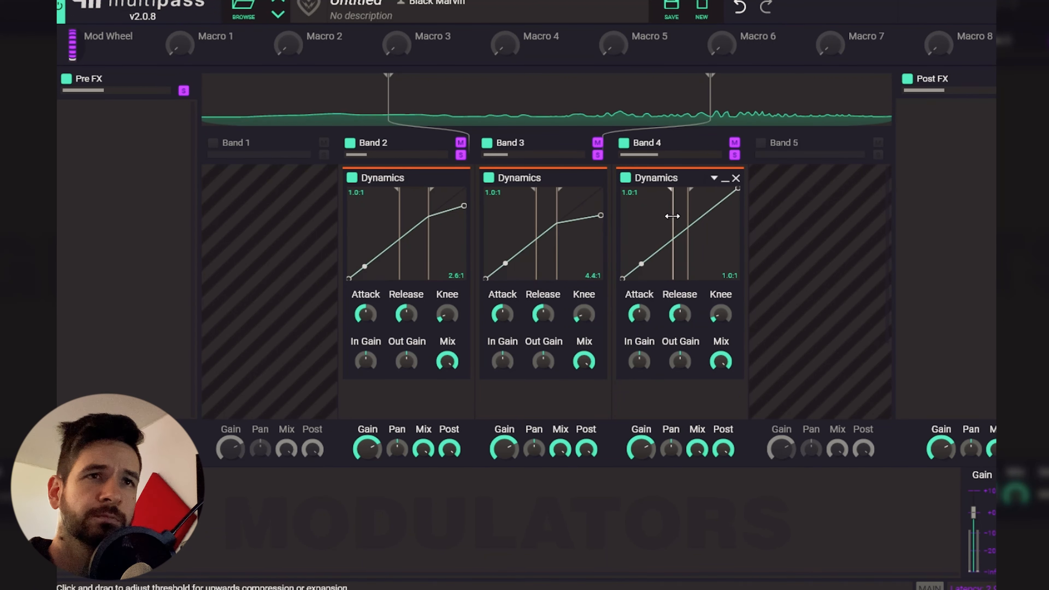
pyautogui.moveTo(673, 215); pyautogui.dragTo(709, 248)
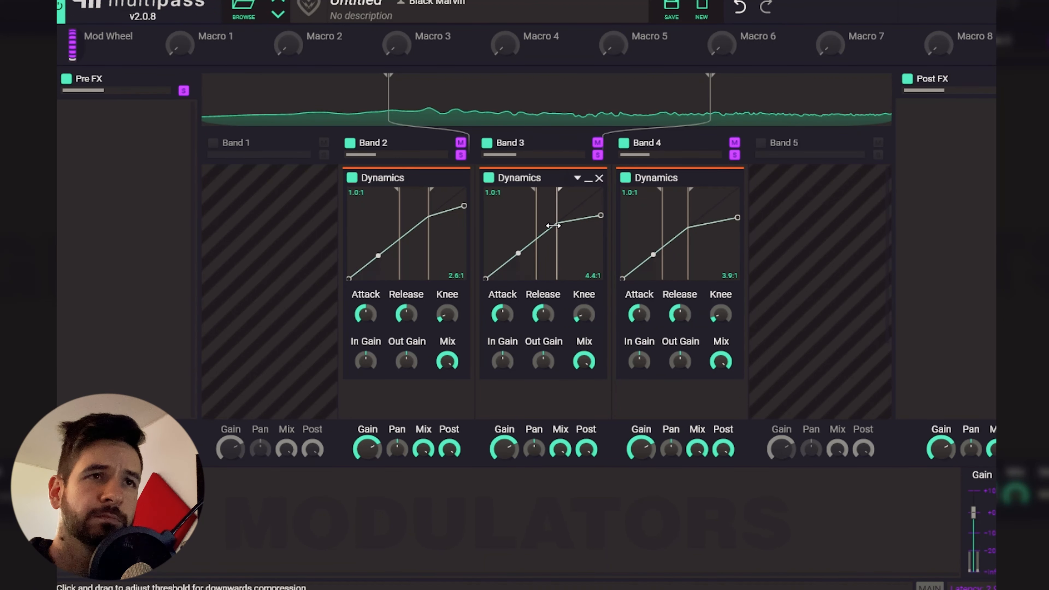
# Step: Lower the thresholds of Bands 2 and 3, and set Bands 2 to 4 to 7.9:1, 5.7:1 and 12:1 above and 1:3.0, 1:3.5 and 1:3.3 below
pyautogui.moveTo(548, 225); pyautogui.dragTo(532, 227)
pyautogui.moveTo(414, 226); pyautogui.dragTo(439, 234)
pyautogui.moveTo(729, 236); pyautogui.dragTo(728, 247)
pyautogui.moveTo(644, 253); pyautogui.dragTo(644, 281)
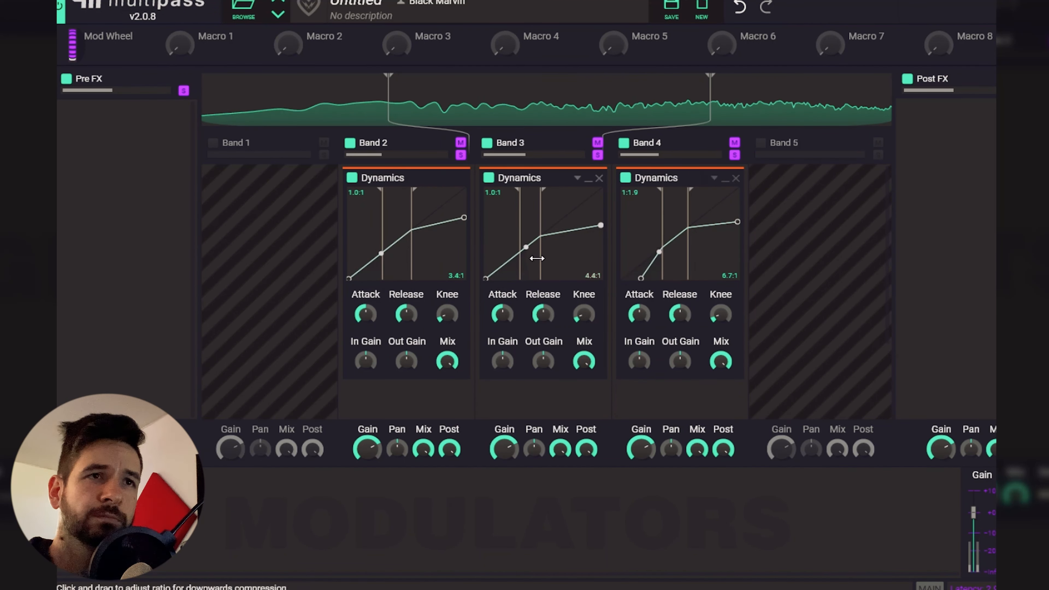
pyautogui.moveTo(498, 268); pyautogui.dragTo(499, 282)
pyautogui.moveTo(351, 252); pyautogui.dragTo(374, 269)
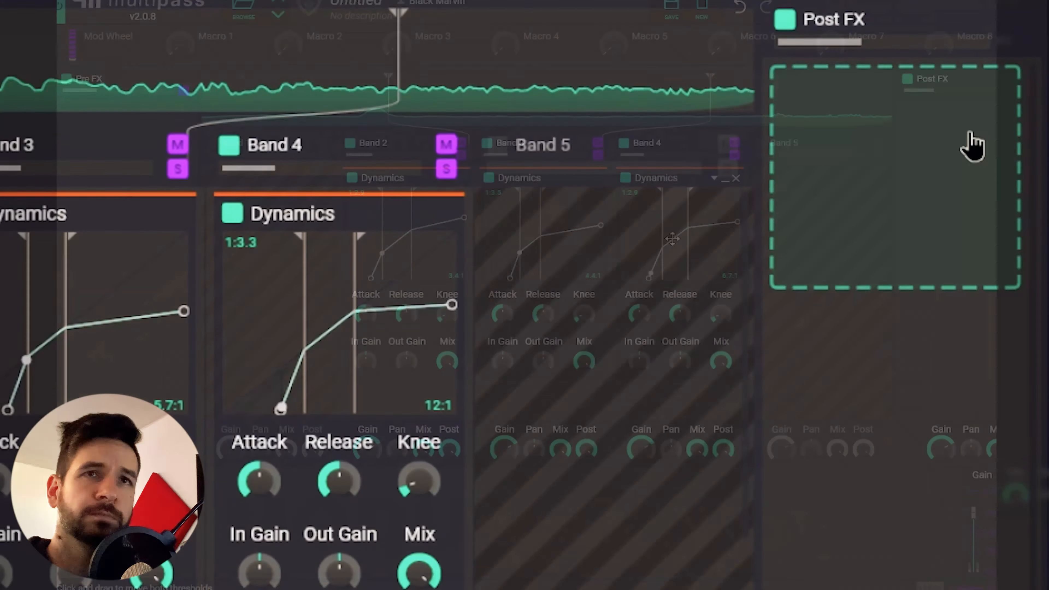
# Step: Add a Limiter to the Multipass Post FX chain, lower its threshold during playback, and stop playback
pyautogui.click(1002, 143)
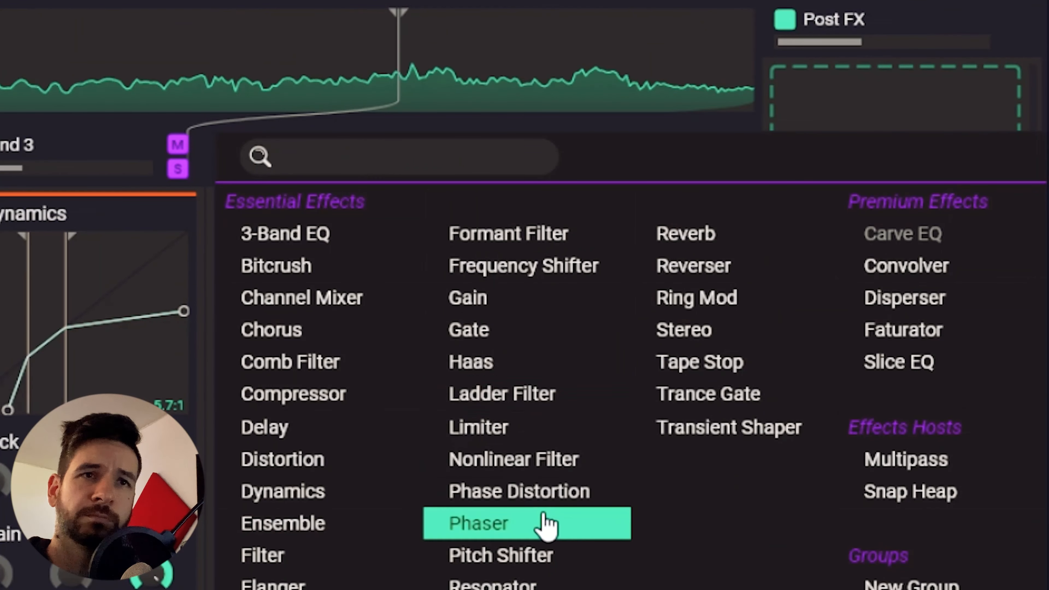
pyautogui.click(521, 434)
pyautogui.moveTo(822, 172)
pyautogui.mouseDown()
pyautogui.moveTo(822, 199)
pyautogui.moveTo(822, 188)
pyautogui.mouseUp()
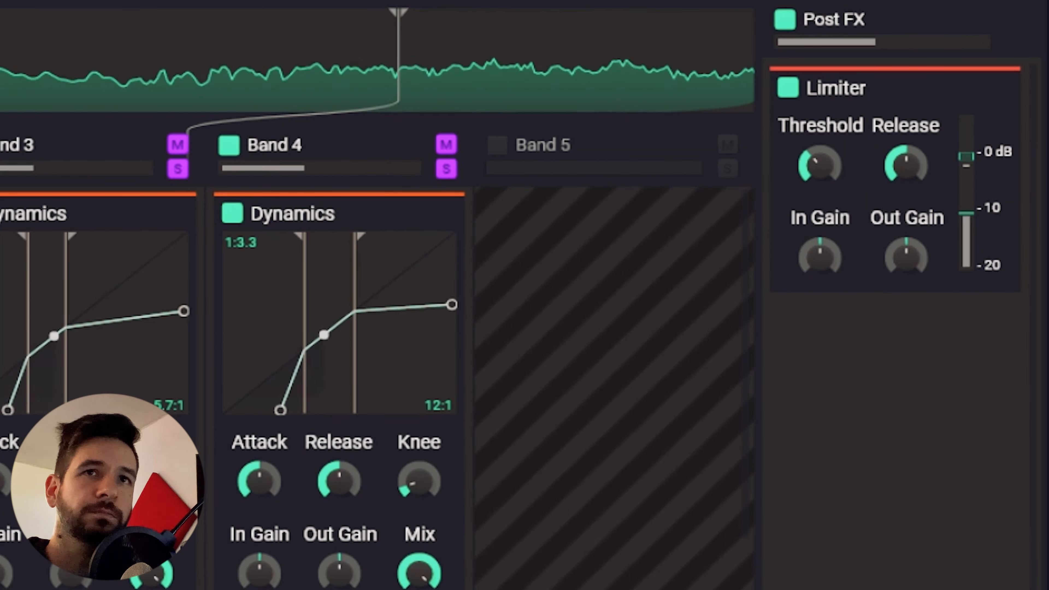
pyautogui.press('space')
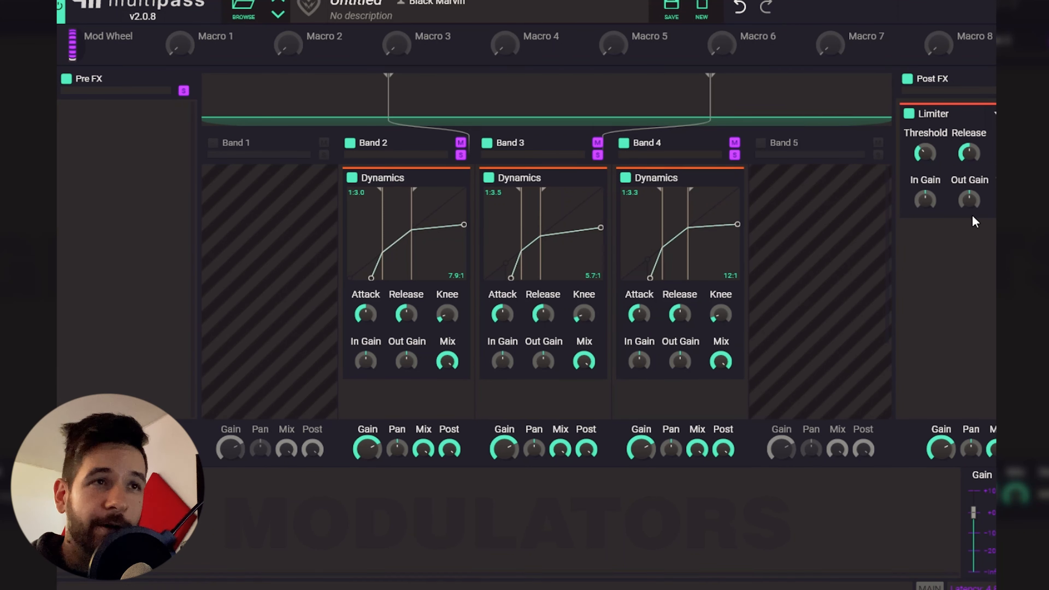
pyautogui.moveTo(366, 261); pyautogui.dragTo(368, 267)
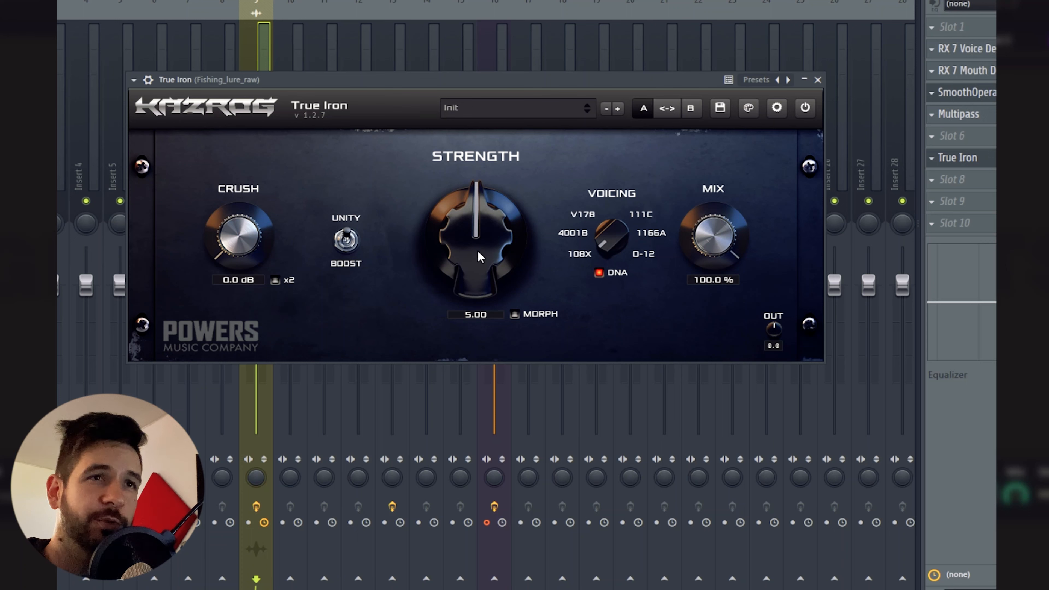
# Step: Set True Iron's strength to 10.00 and fine-tune its output level, then close the CORAL2PRE window
pyautogui.moveTo(480, 256); pyautogui.dragTo(480, 202)
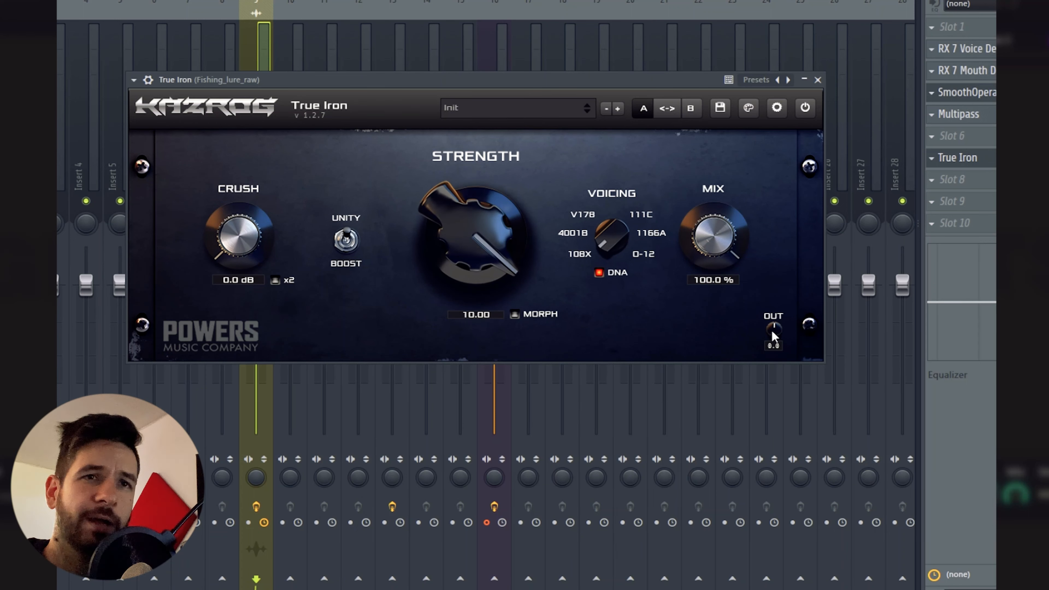
pyautogui.moveTo(772, 333)
pyautogui.mouseDown()
pyautogui.moveTo(764, 354)
pyautogui.moveTo(776, 328)
pyautogui.mouseUp()
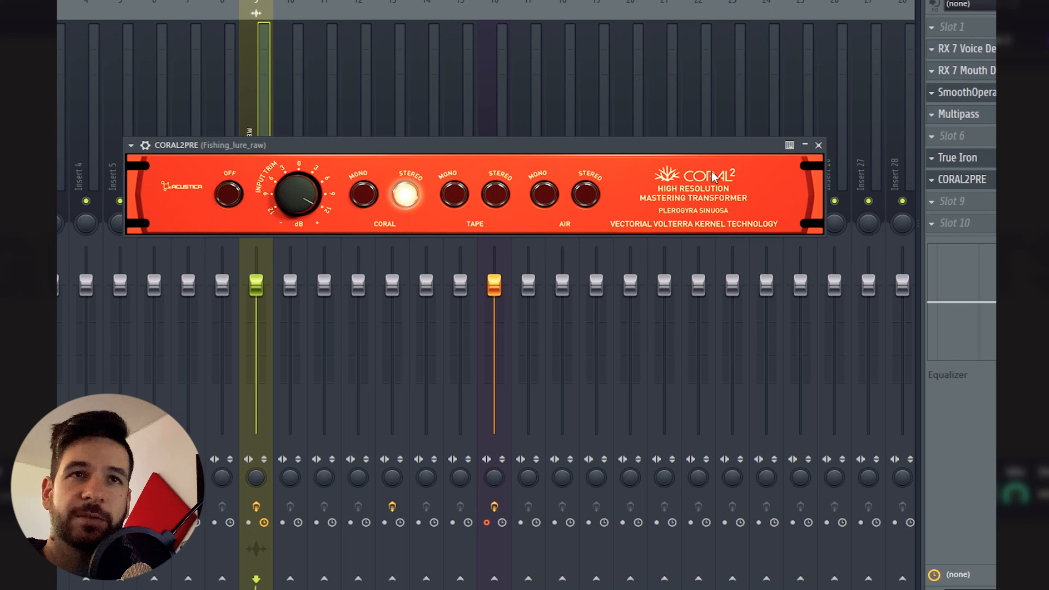
pyautogui.click(818, 145)
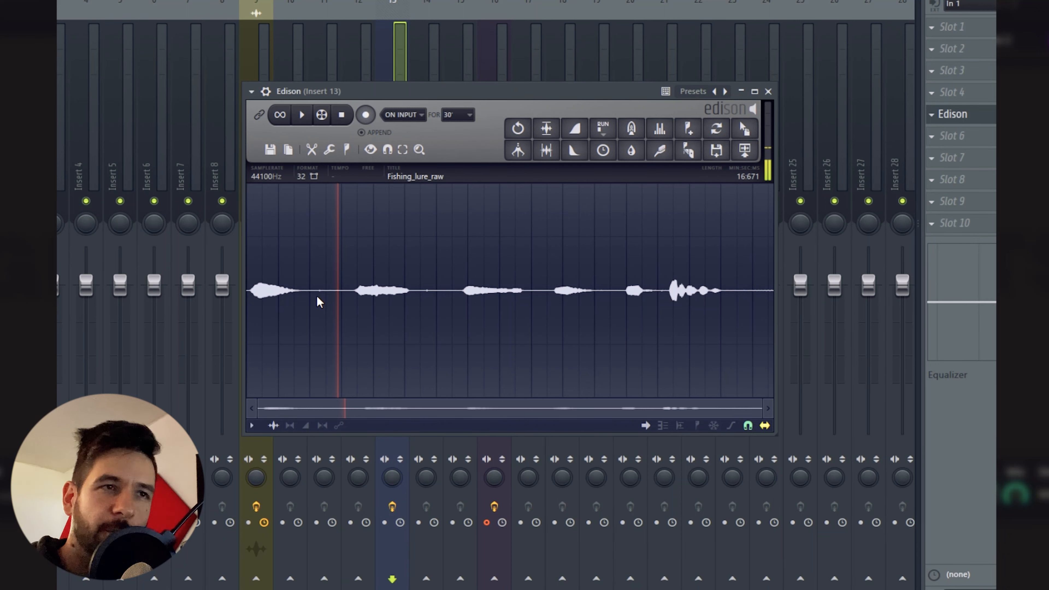
# Step: Stop playback in Edison, normalize the whistling recording, and play it back
pyautogui.press('space')
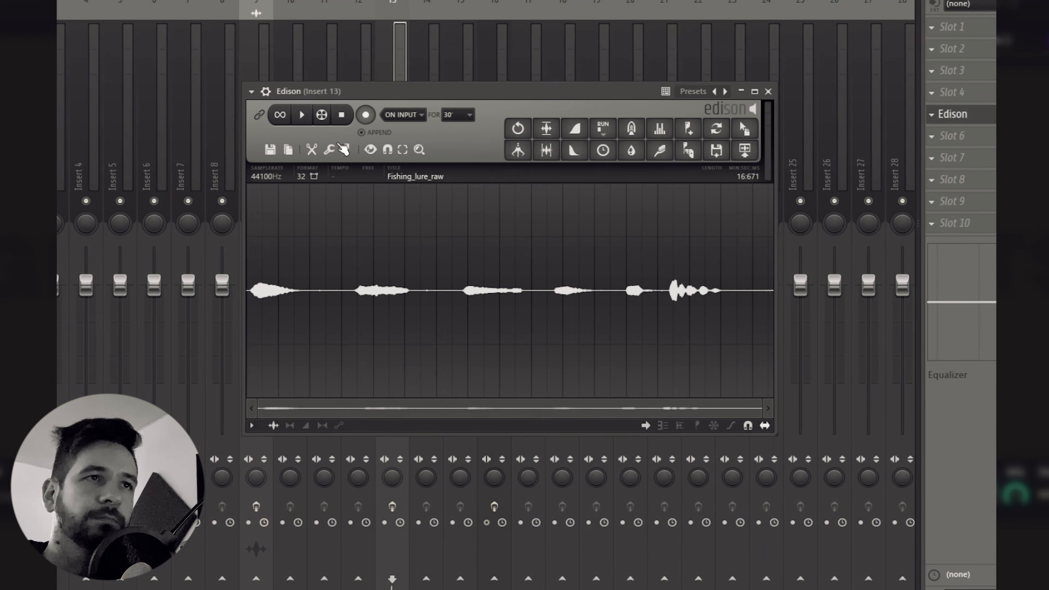
pyautogui.click(343, 117)
pyautogui.hotkey('ctrl', 'n')
pyautogui.press('space')
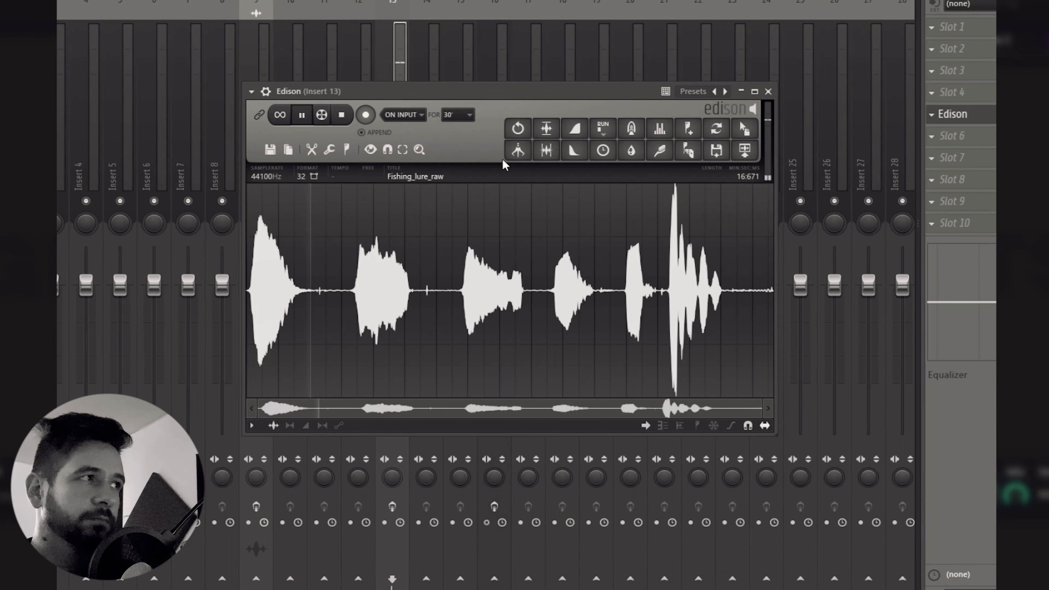
# Step: Delete the silent gaps between the first five whistles in Edison and play the shortened recording
pyautogui.press('space')
pyautogui.moveTo(349, 290); pyautogui.dragTo(313, 288)
pyautogui.press('Delete')
pyautogui.moveTo(435, 290); pyautogui.dragTo(387, 290)
pyautogui.press('Delete')
pyautogui.moveTo(512, 290); pyautogui.dragTo(479, 290)
pyautogui.press('Delete')
pyautogui.moveTo(583, 290); pyautogui.dragTo(553, 290)
pyautogui.press('Delete')
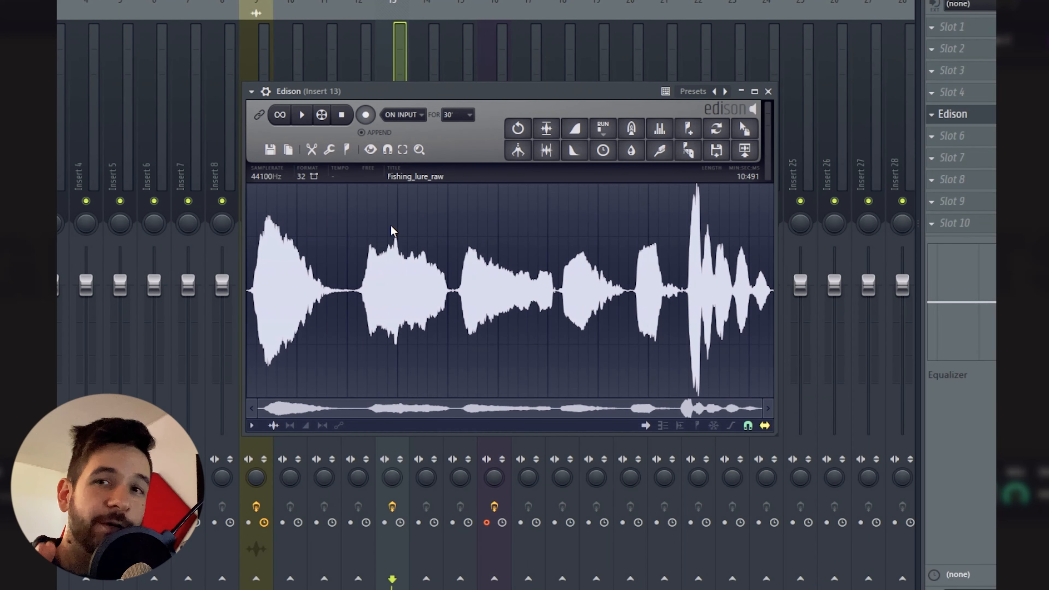
pyautogui.press('space')
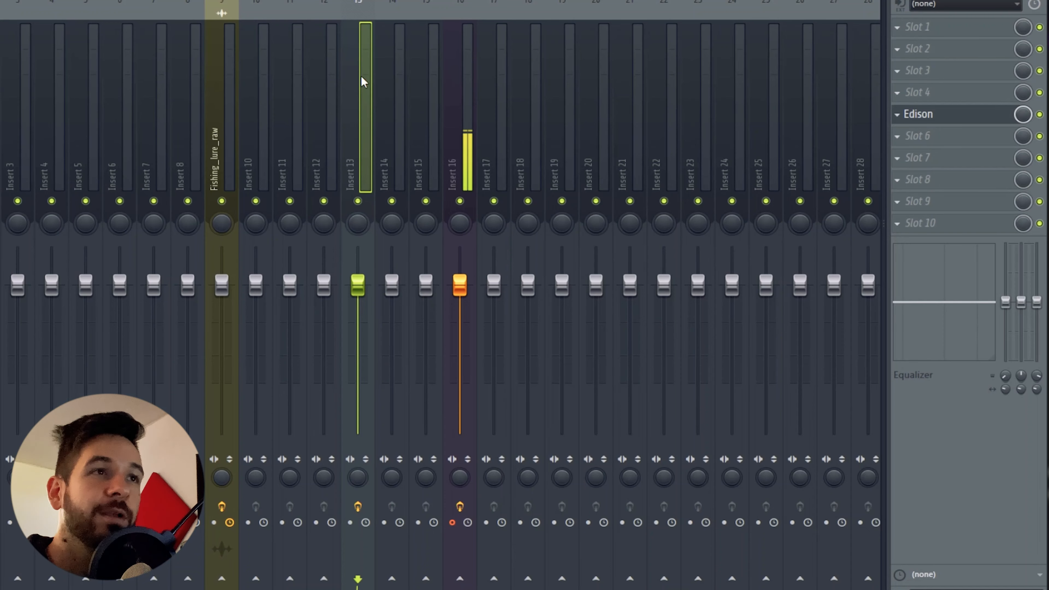
# Step: Select the Fishing_lure_raw mixer track and disable its SmoothOperator and Multipass effects
pyautogui.click(217, 117)
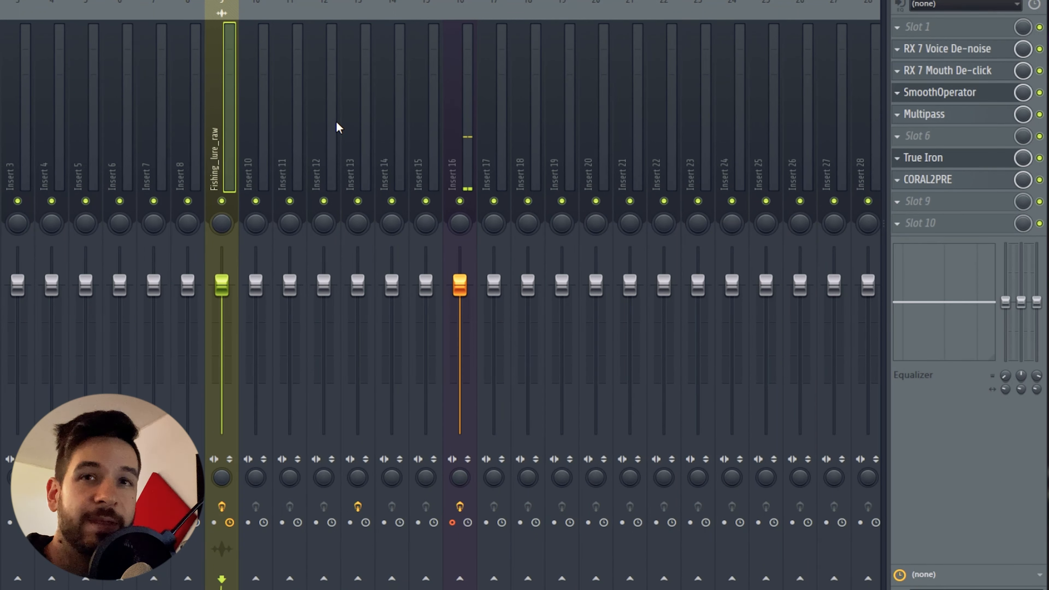
pyautogui.click(1040, 93)
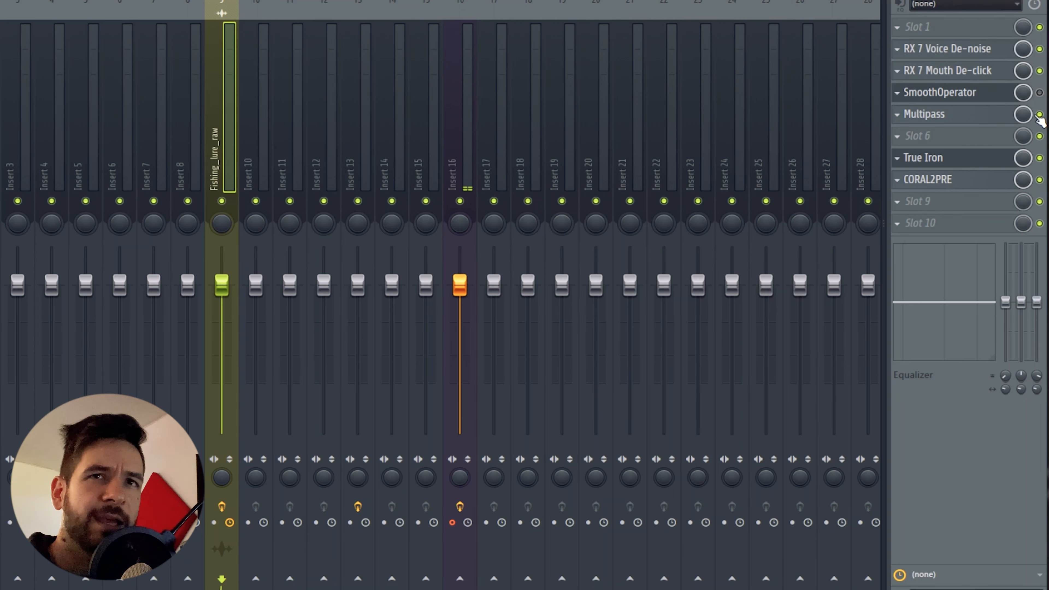
pyautogui.click(1039, 115)
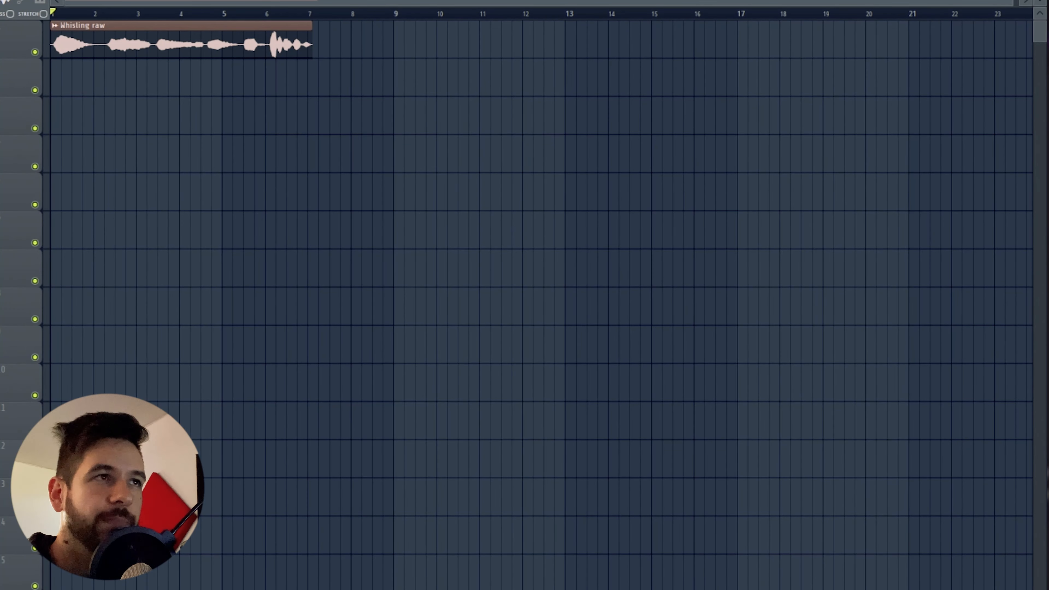
# Step: Play back the "Whisling raw" clip in the playlist
pyautogui.press('space')
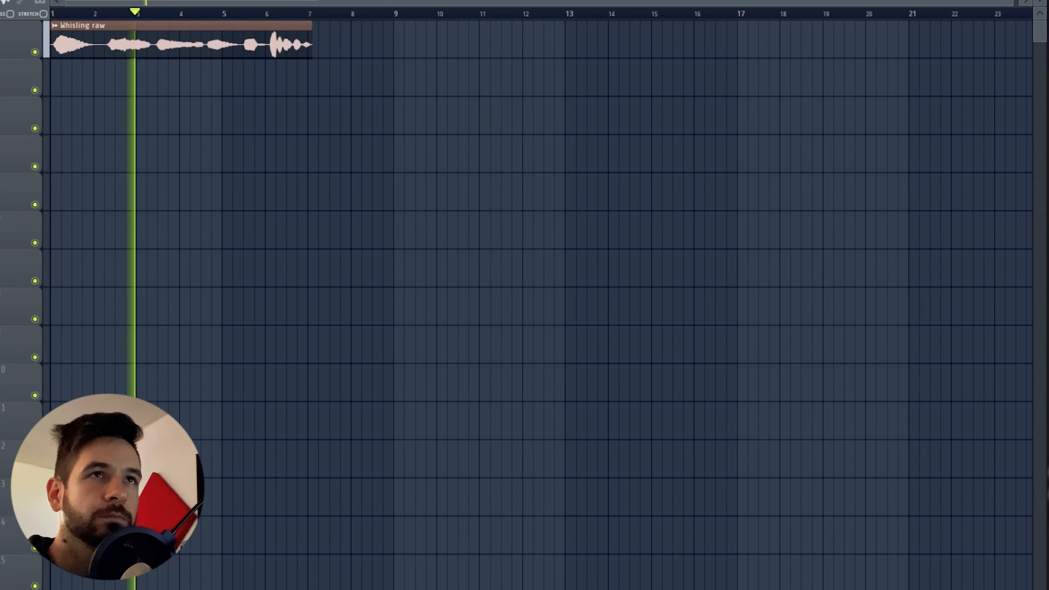
pyautogui.press('space')
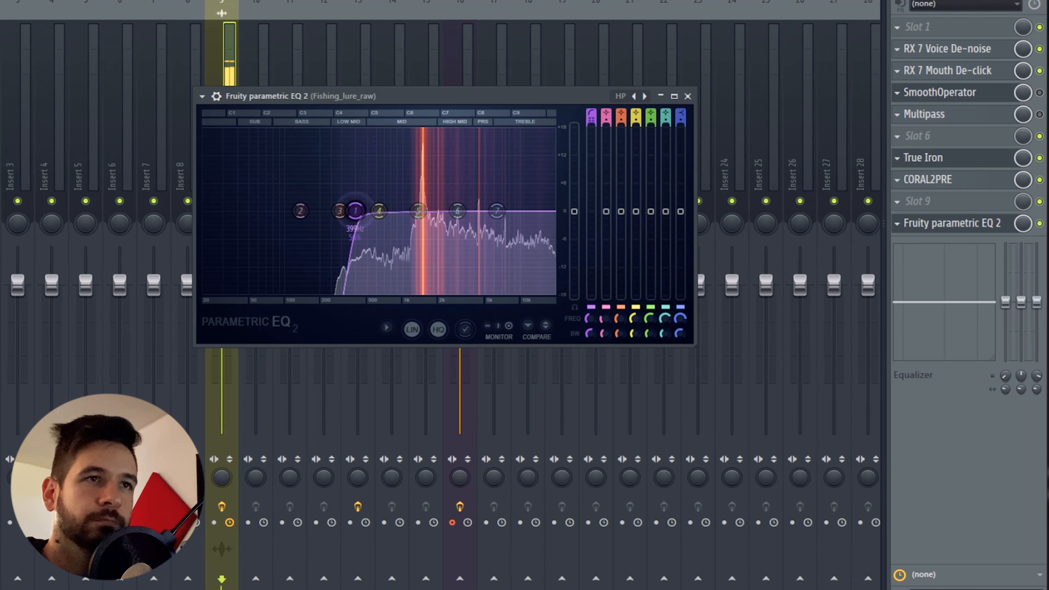
# Step: Shape the Fishing_lure_raw track's Parametric EQ 2 with a raised low cut, slight dips on bands 4 and 5, and a band 7 low-pass near 14843 Hz
pyautogui.moveTo(351, 211); pyautogui.dragTo(420, 219)
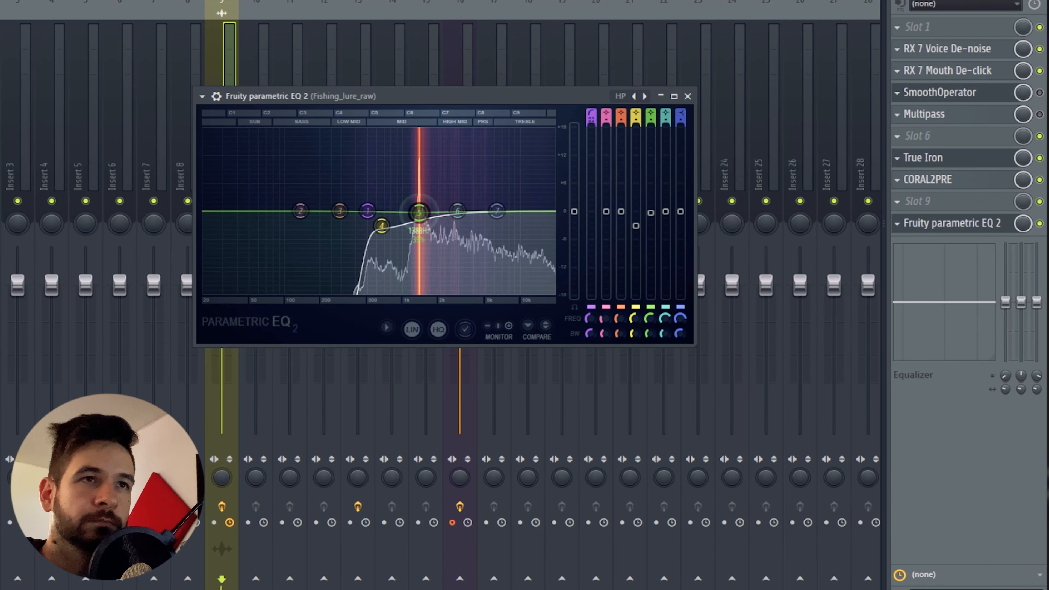
pyautogui.rightClick(498, 212)
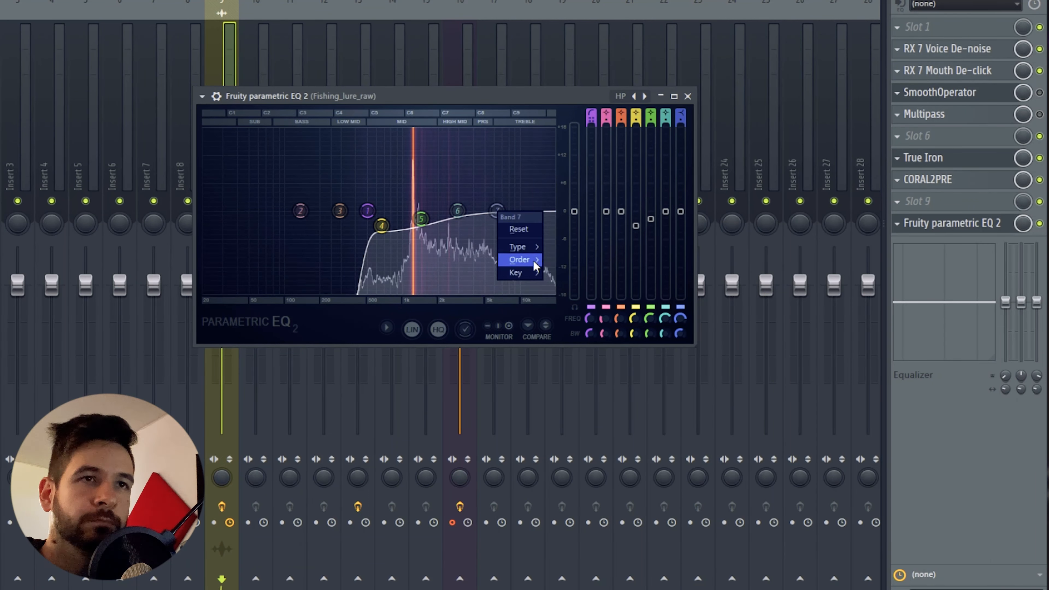
pyautogui.moveTo(521, 260)
pyautogui.click(531, 217)
pyautogui.rightClick(531, 217)
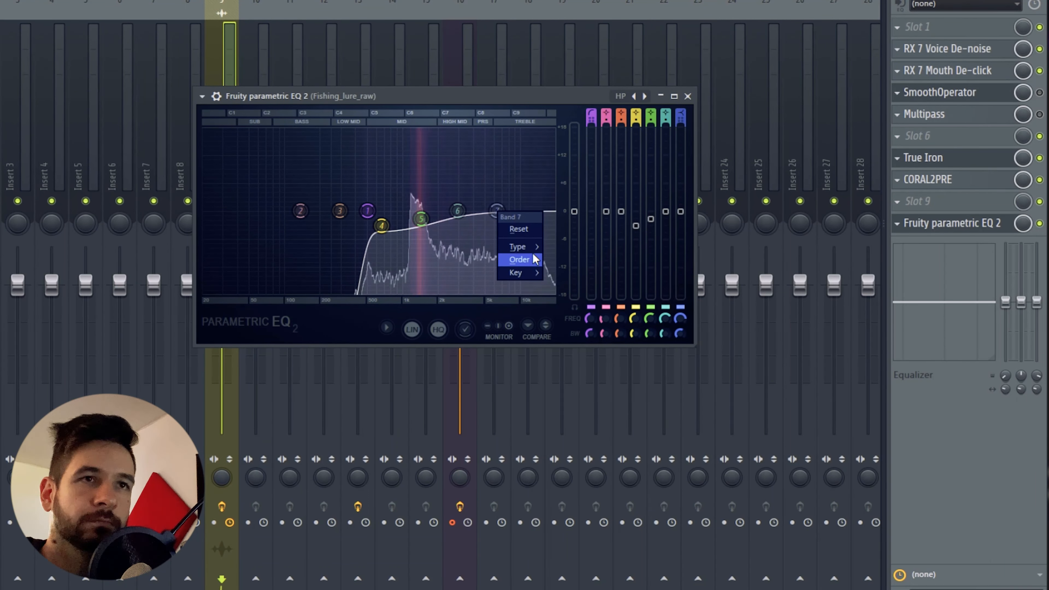
pyautogui.click(569, 259)
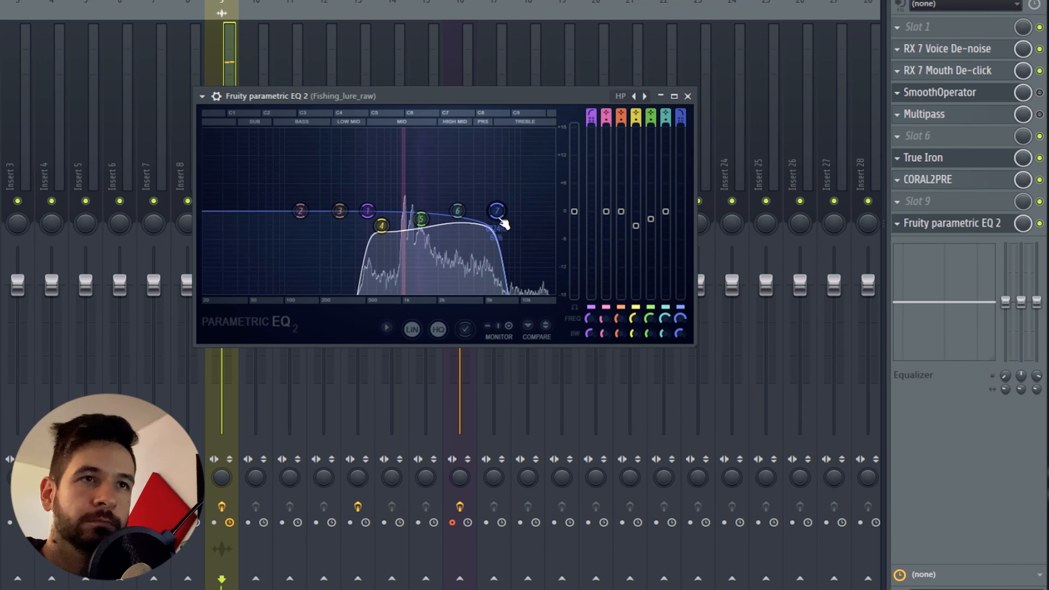
pyautogui.moveTo(489, 211); pyautogui.dragTo(541, 211)
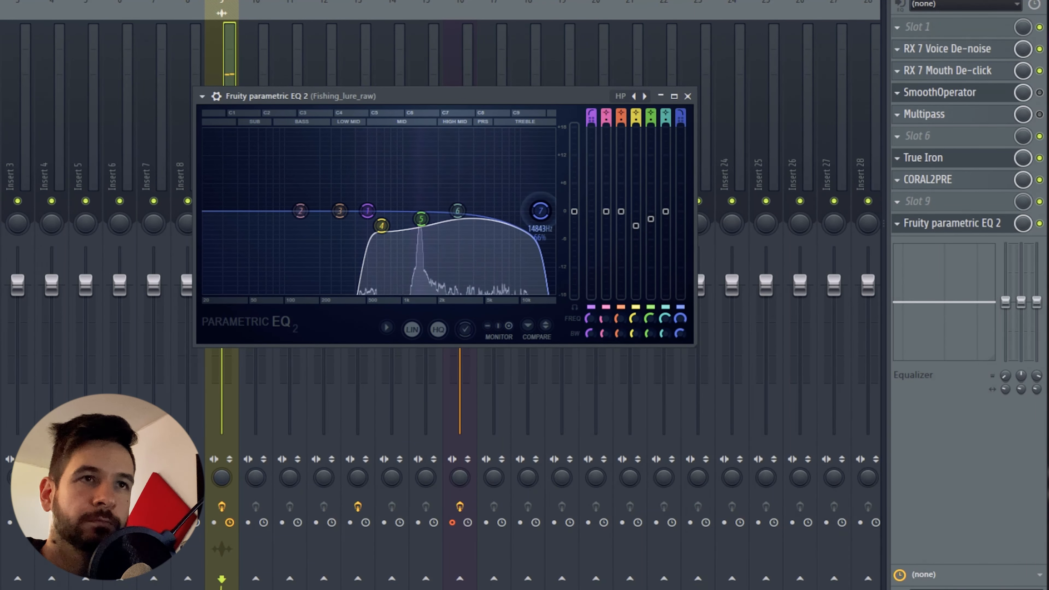
pyautogui.moveTo(367, 211); pyautogui.dragTo(372, 210)
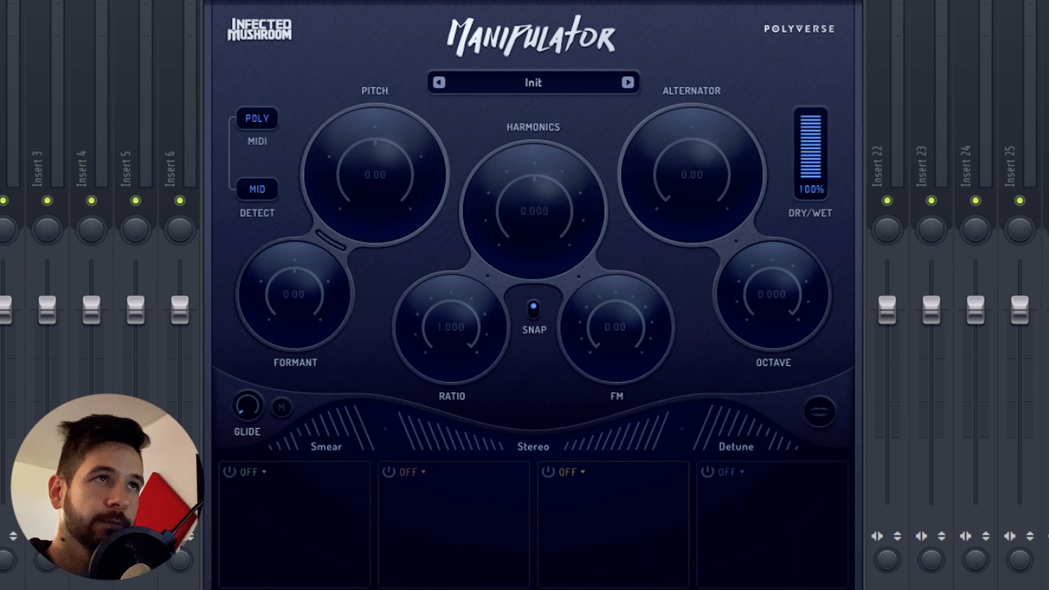
# Step: Set Manipulator's pitch to -24.00
pyautogui.moveTo(364, 138); pyautogui.dragTo(347, 224)
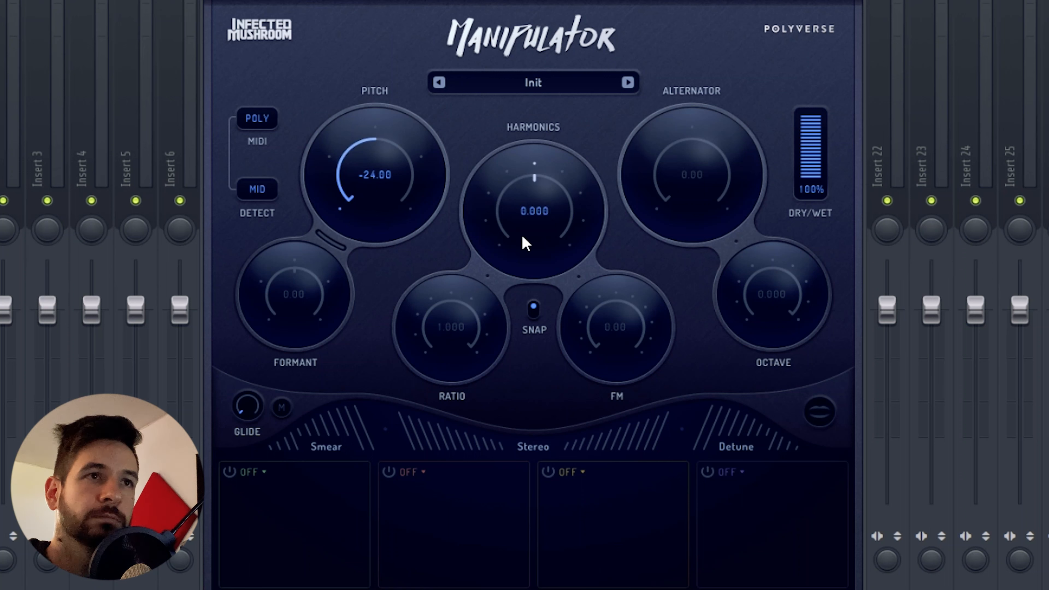
# Step: Try out Manipulator's Harmonics, Alternator and FM controls and reset each one to its default
pyautogui.moveTo(526, 242); pyautogui.dragTo(562, 212)
pyautogui.doubleClick(574, 209)
pyautogui.moveTo(687, 173); pyautogui.dragTo(709, 140)
pyautogui.doubleClick(709, 140)
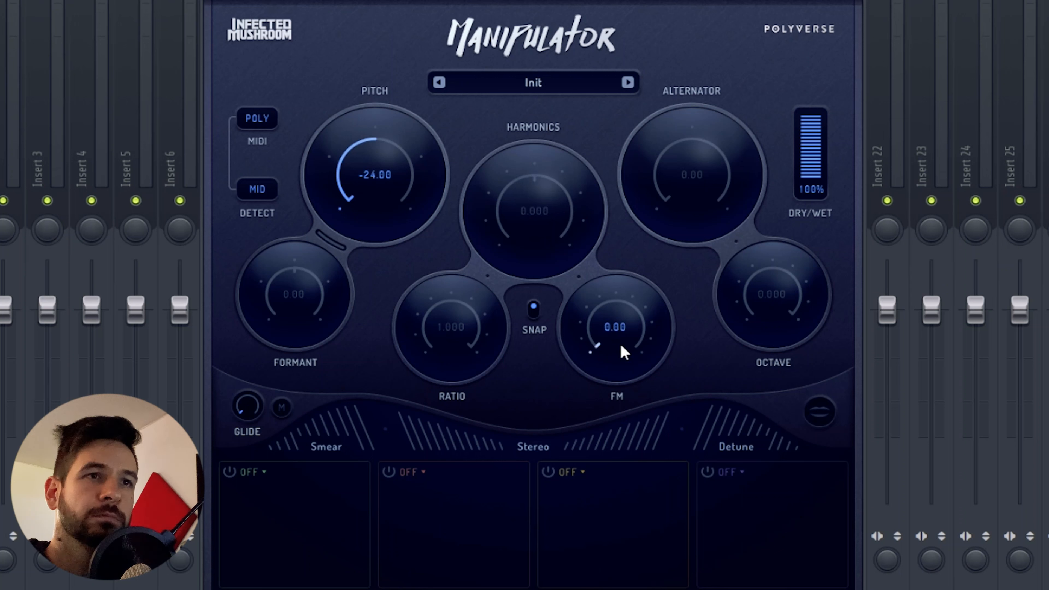
pyautogui.moveTo(624, 352); pyautogui.dragTo(663, 307)
pyautogui.doubleClick(603, 276)
# Step: Set Manipulator's ratio to 0.000 and its formant to 5.00
pyautogui.moveTo(443, 351); pyautogui.dragTo(411, 361)
pyautogui.moveTo(298, 312); pyautogui.dragTo(255, 362)
pyautogui.moveTo(459, 311); pyautogui.dragTo(341, 575)
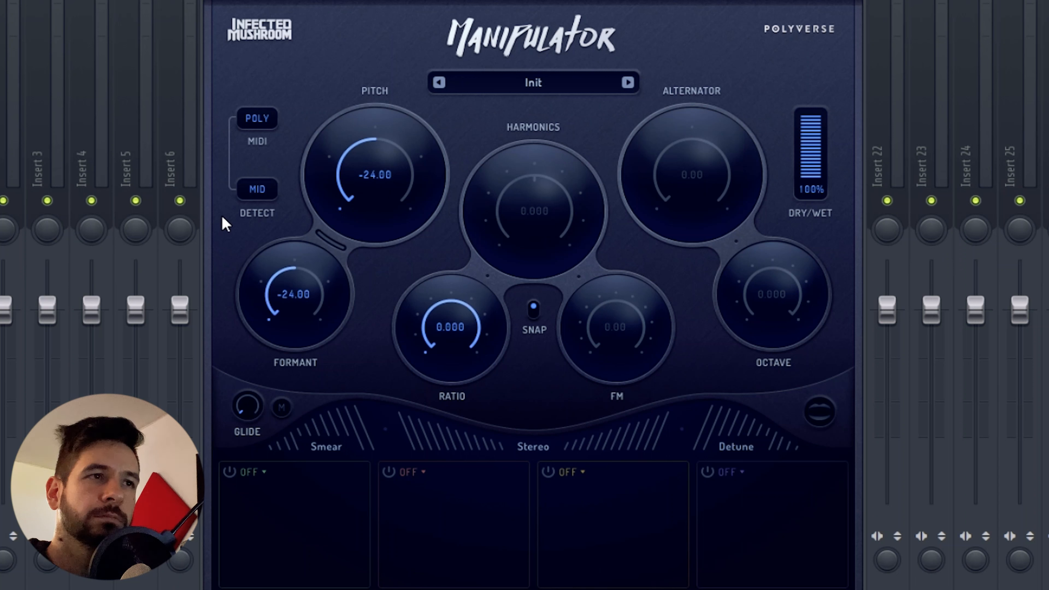
pyautogui.moveTo(226, 224); pyautogui.dragTo(338, 234)
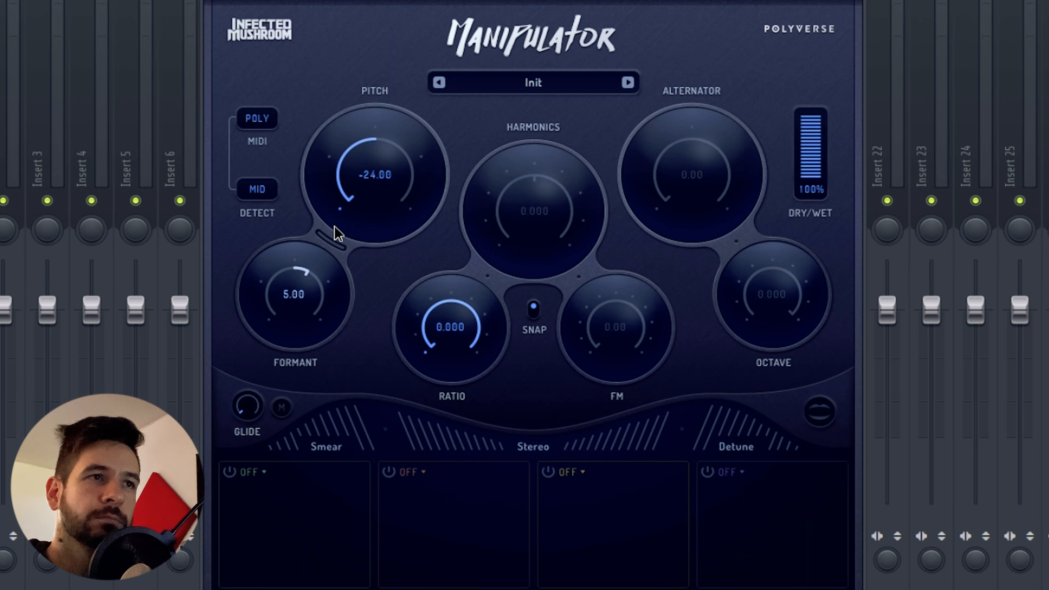
# Step: Reduce Manipulator's dry/wet mix and fine-tune it around 42%
pyautogui.click(819, 153)
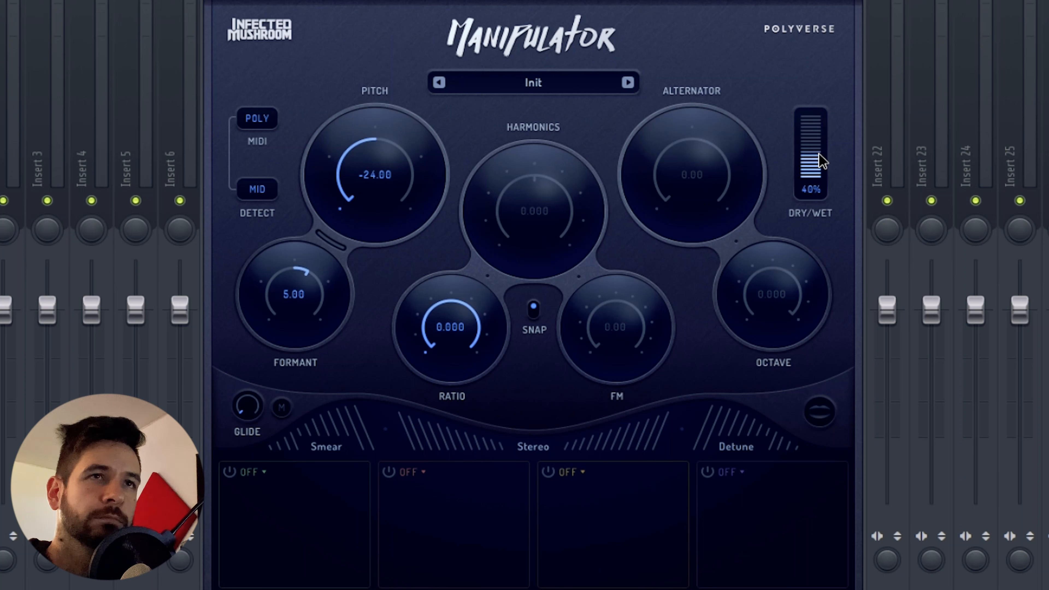
pyautogui.moveTo(820, 157); pyautogui.dragTo(819, 159)
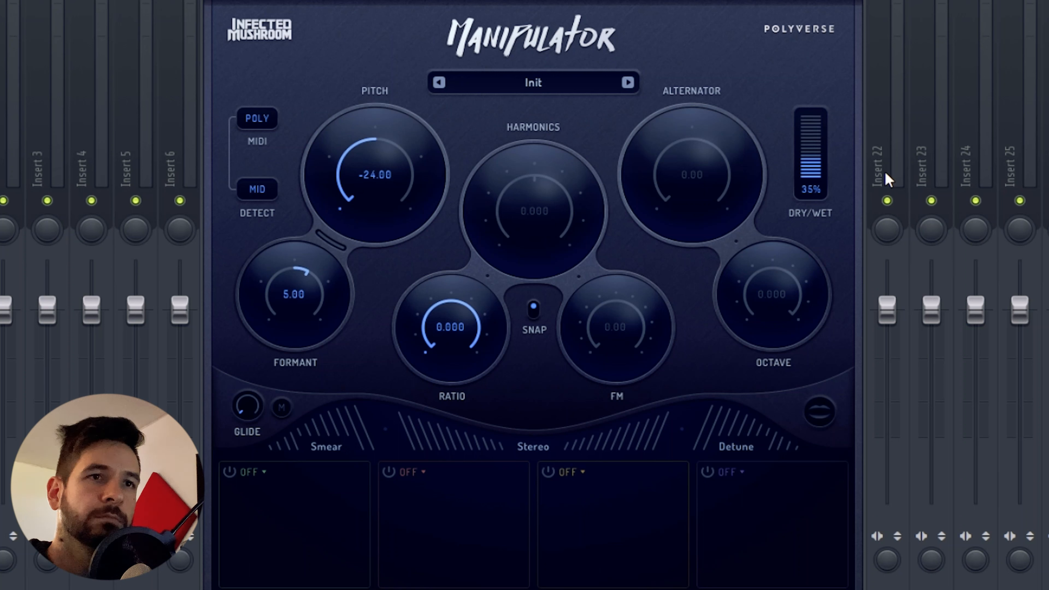
pyautogui.click(810, 153)
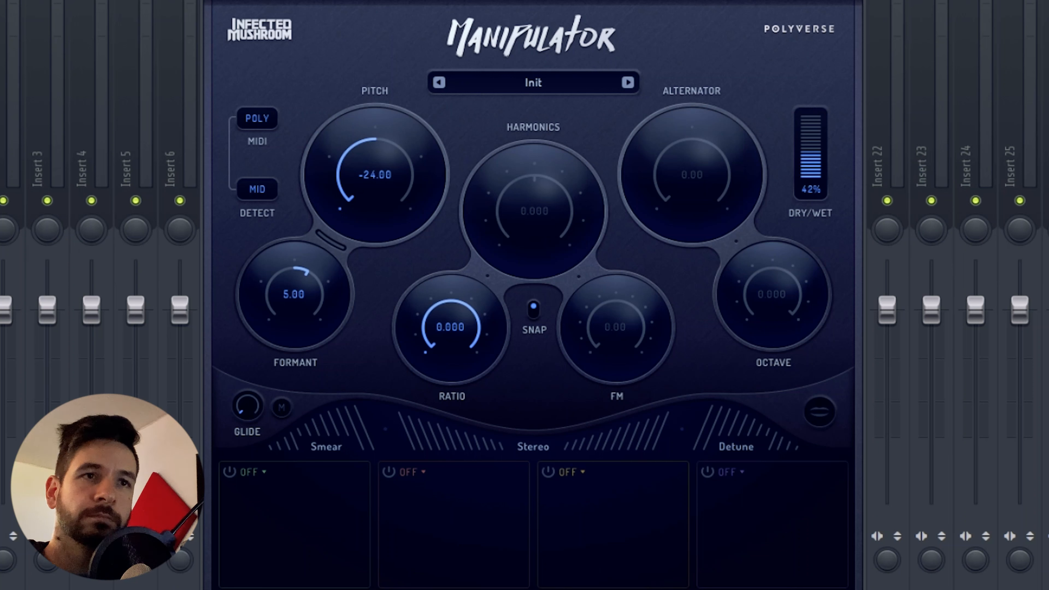
pyautogui.click(816, 144)
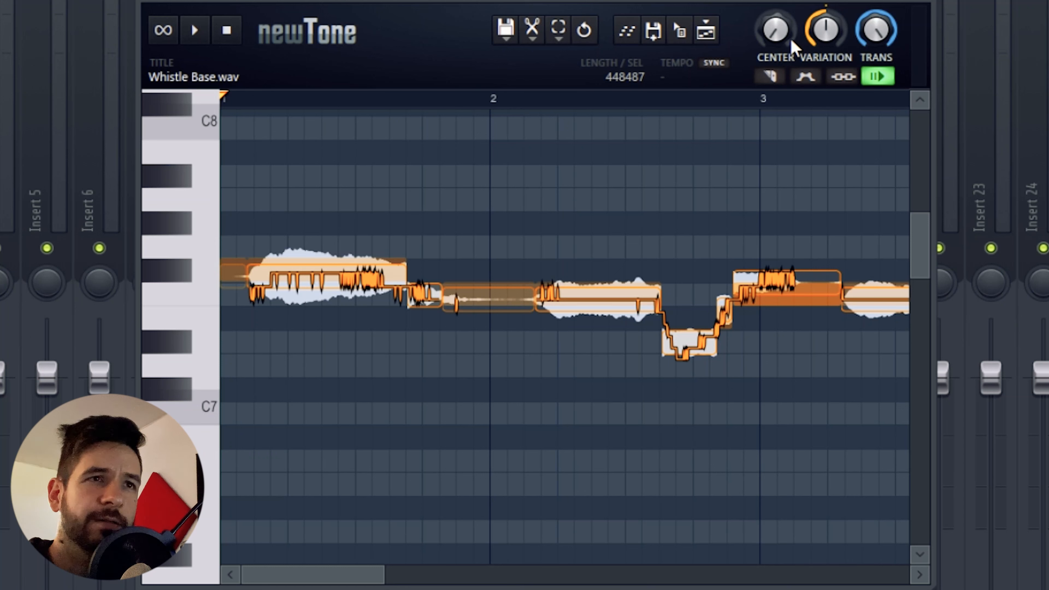
# Step: In NewTone, raise the pitch centering of Whistle Base.wav to maximum and reduce its pitch variation
pyautogui.moveTo(776, 30); pyautogui.dragTo(775, 12)
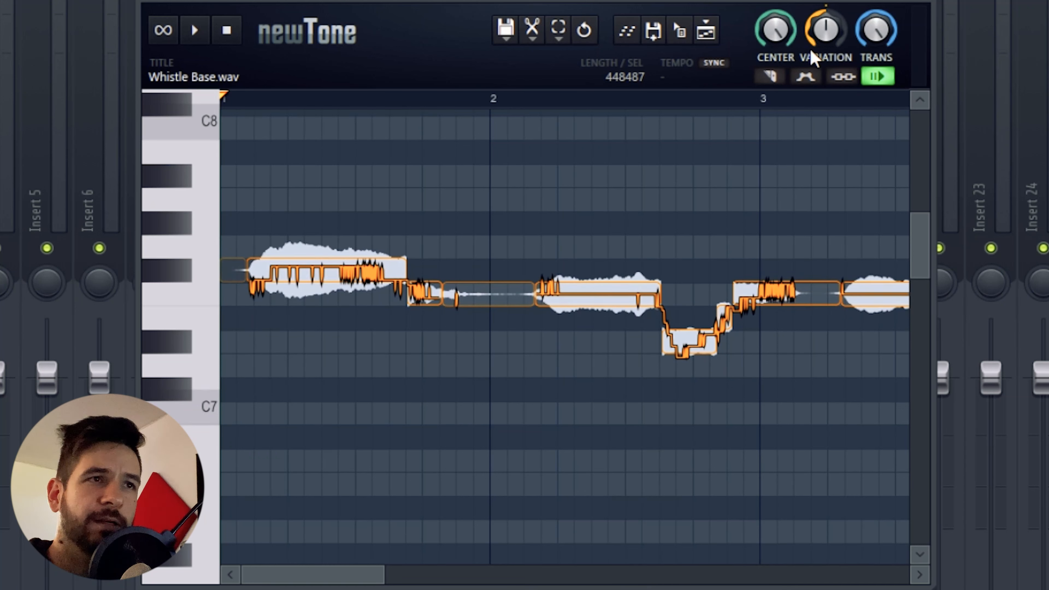
pyautogui.moveTo(825, 42); pyautogui.dragTo(825, 53)
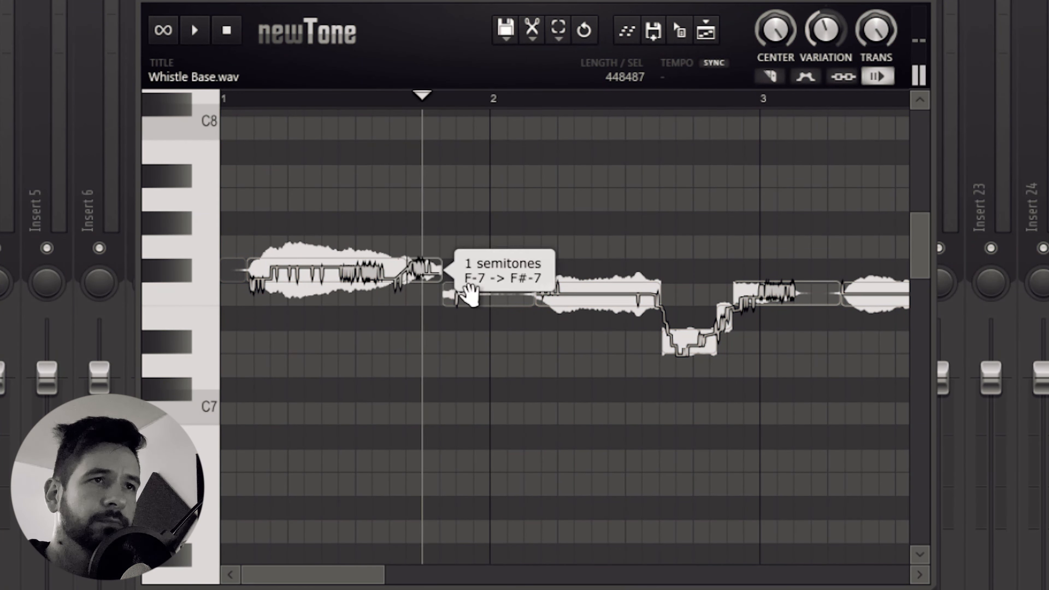
# Step: Raise the whistle notes from bar 2 to just past bar 3 to F#7
pyautogui.moveTo(606, 294); pyautogui.dragTo(607, 271)
pyautogui.moveTo(683, 343); pyautogui.dragTo(683, 272)
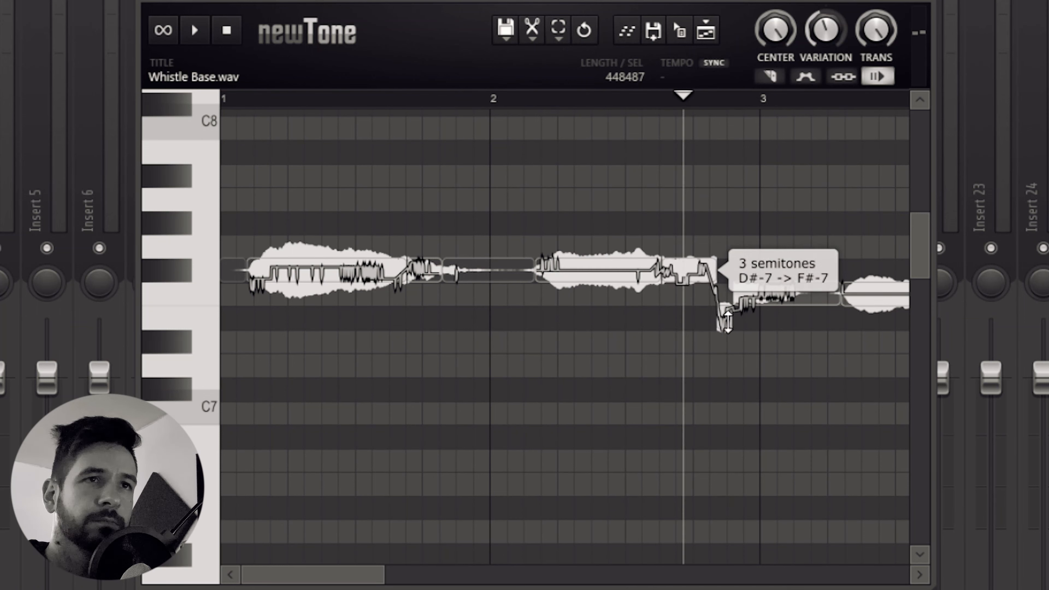
pyautogui.moveTo(725, 318); pyautogui.dragTo(725, 270)
pyautogui.moveTo(775, 295); pyautogui.dragTo(775, 271)
# Step: Raise the off-pitch whistle notes from after bar 3 to the middle of bar 5 to F#7
pyautogui.moveTo(364, 577); pyautogui.dragTo(404, 576)
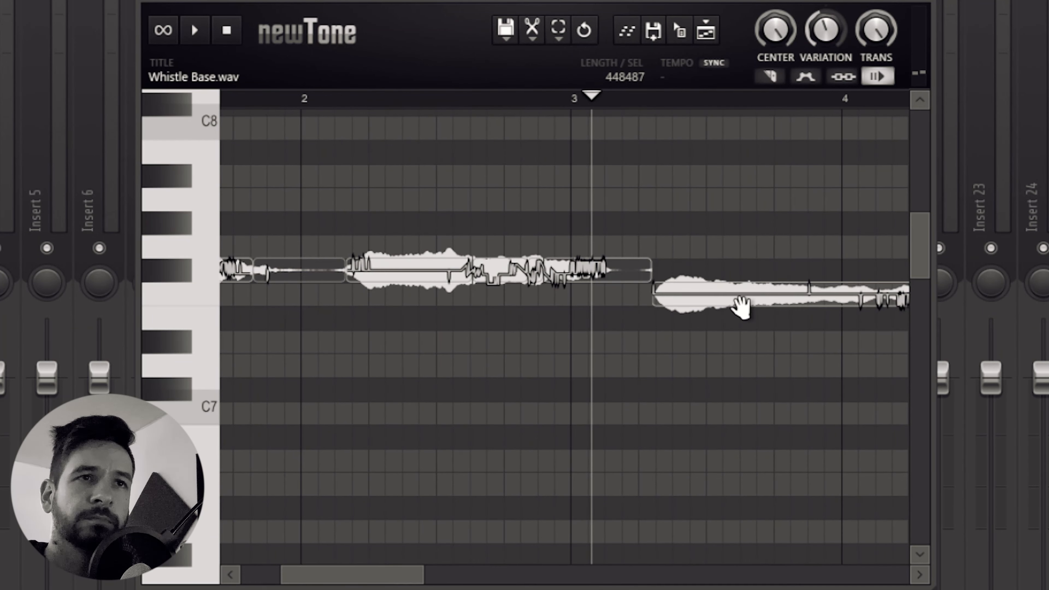
pyautogui.moveTo(765, 295); pyautogui.dragTo(764, 271)
pyautogui.moveTo(403, 578); pyautogui.dragTo(490, 578)
pyautogui.moveTo(621, 342); pyautogui.dragTo(621, 271)
pyautogui.moveTo(823, 366); pyautogui.dragTo(824, 271)
# Step: Raise the quiet note in late bar 5 and the low note just before bar 6 to F#7
pyautogui.moveTo(488, 576); pyautogui.dragTo(511, 576)
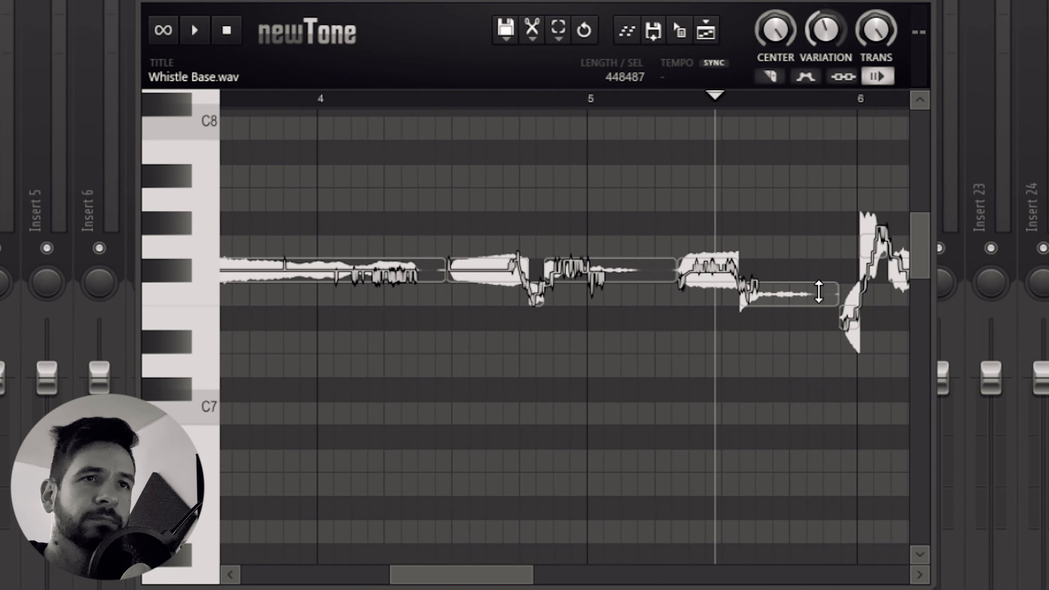
pyautogui.moveTo(789, 294); pyautogui.dragTo(789, 271)
pyautogui.moveTo(504, 577); pyautogui.dragTo(534, 577)
pyautogui.moveTo(709, 318); pyautogui.dragTo(708, 270)
# Step: Raise the low closing whistle notes in bar 6 to F#7 and lower the high note at its start from G7 to F7
pyautogui.moveTo(563, 579); pyautogui.dragTo(660, 579)
pyautogui.moveTo(444, 411); pyautogui.dragTo(444, 270)
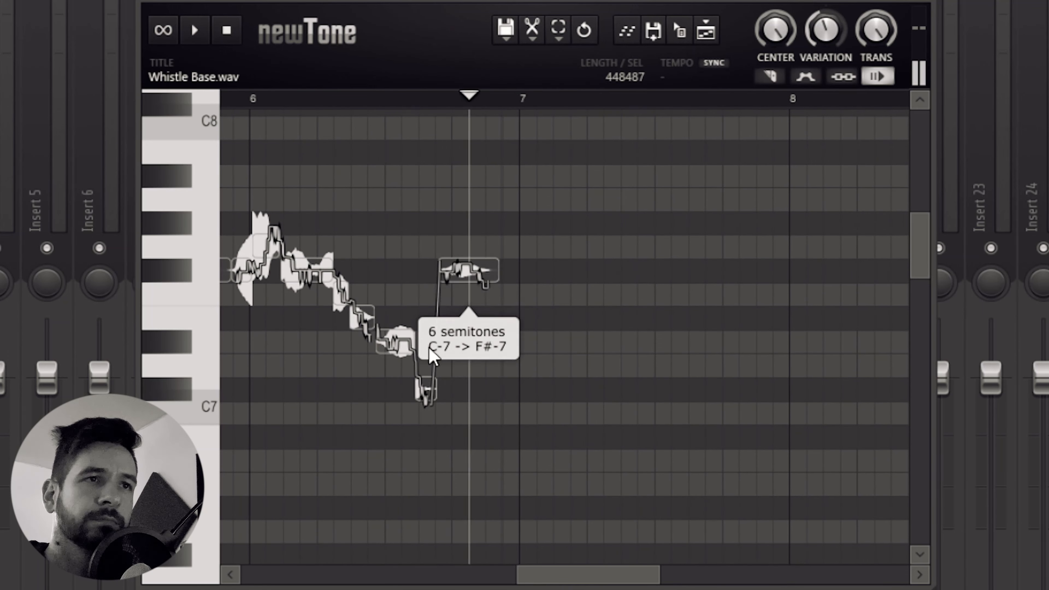
pyautogui.moveTo(429, 389); pyautogui.dragTo(429, 271)
pyautogui.moveTo(394, 342); pyautogui.dragTo(397, 266)
pyautogui.moveTo(361, 318)
pyautogui.mouseDown()
pyautogui.moveTo(361, 271)
pyautogui.moveTo(346, 271)
pyautogui.mouseUp()
pyautogui.moveTo(592, 574); pyautogui.dragTo(550, 573)
pyautogui.moveTo(469, 247); pyautogui.dragTo(469, 289)
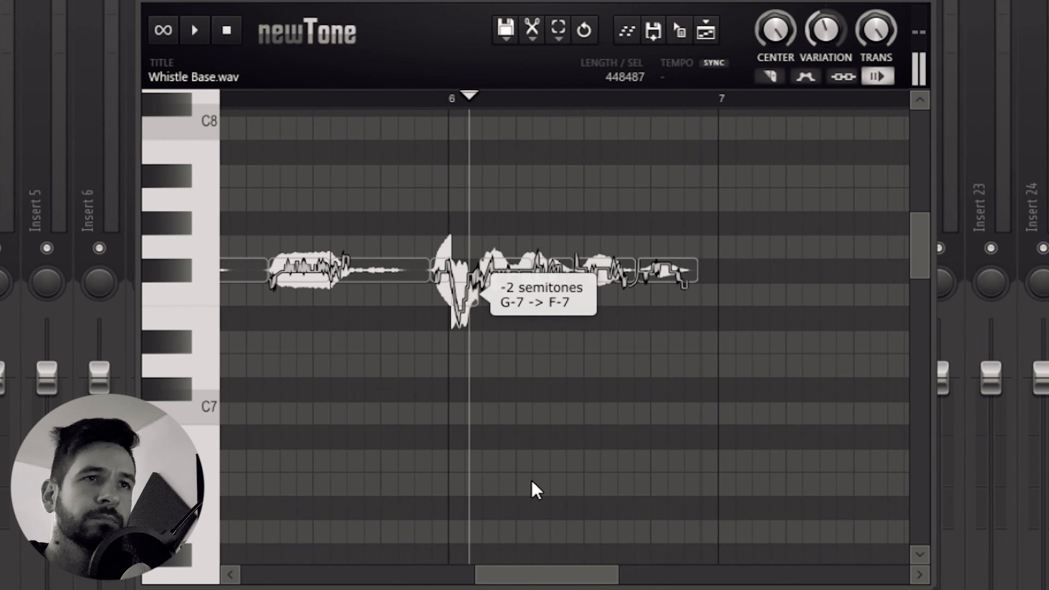
# Step: Play the pitch-corrected whistle in NewTone from the beginning
pyautogui.moveTo(531, 575); pyautogui.dragTo(315, 540)
pyautogui.click(194, 30)
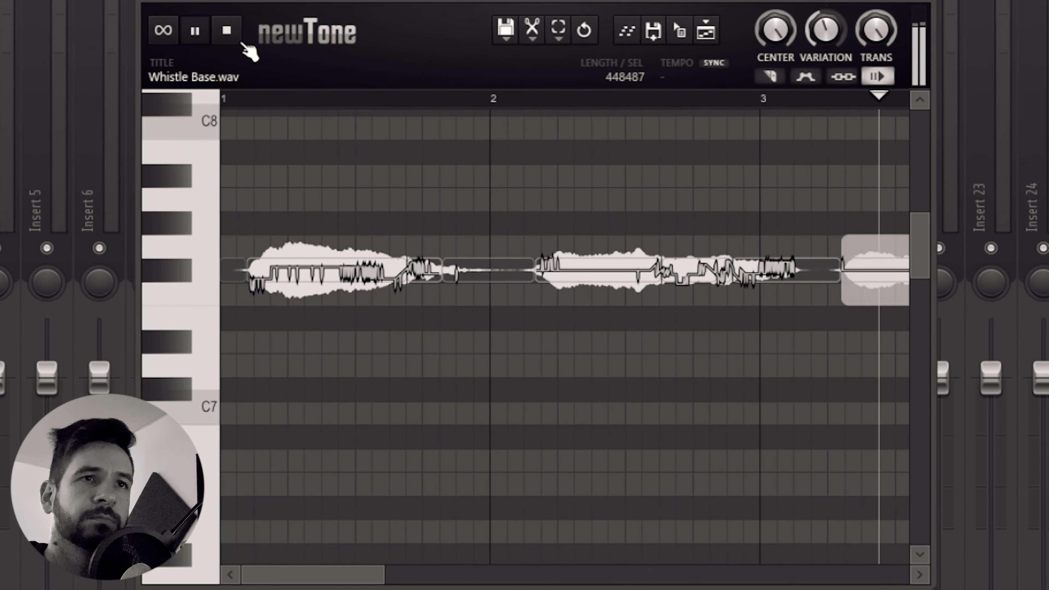
pyautogui.press('space')
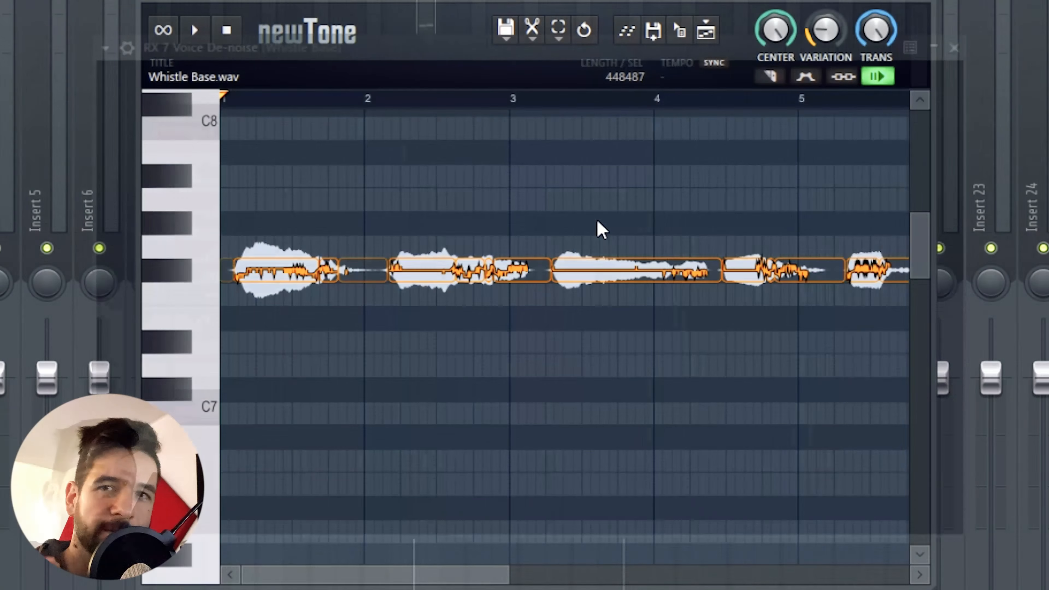
pyautogui.click(194, 30)
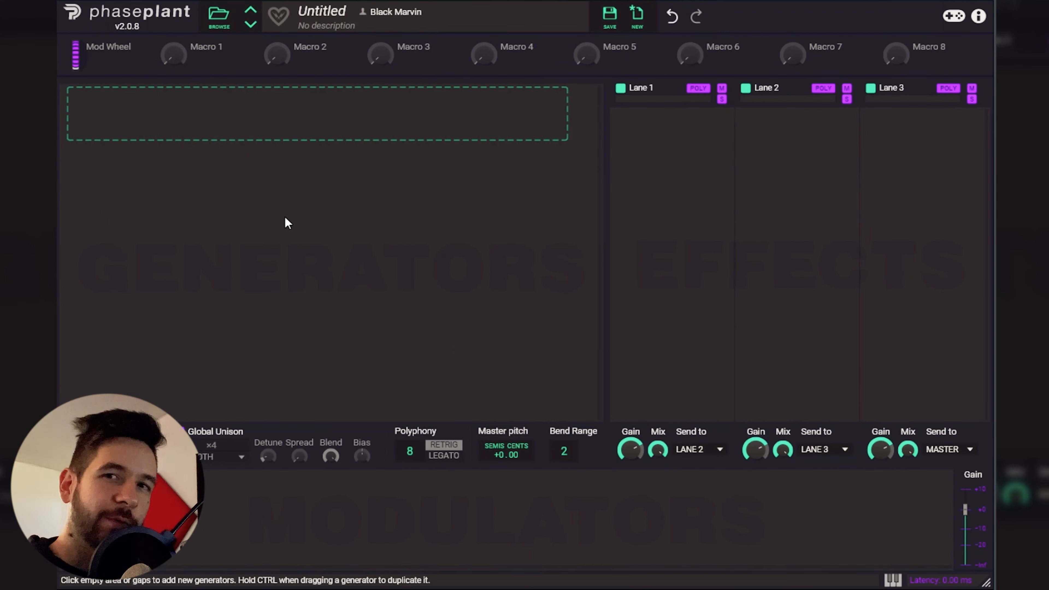
# Step: In Phase Plant, add a Sample generator using the WhistleDirt F# sample and set its root note to F#4
pyautogui.click(285, 217)
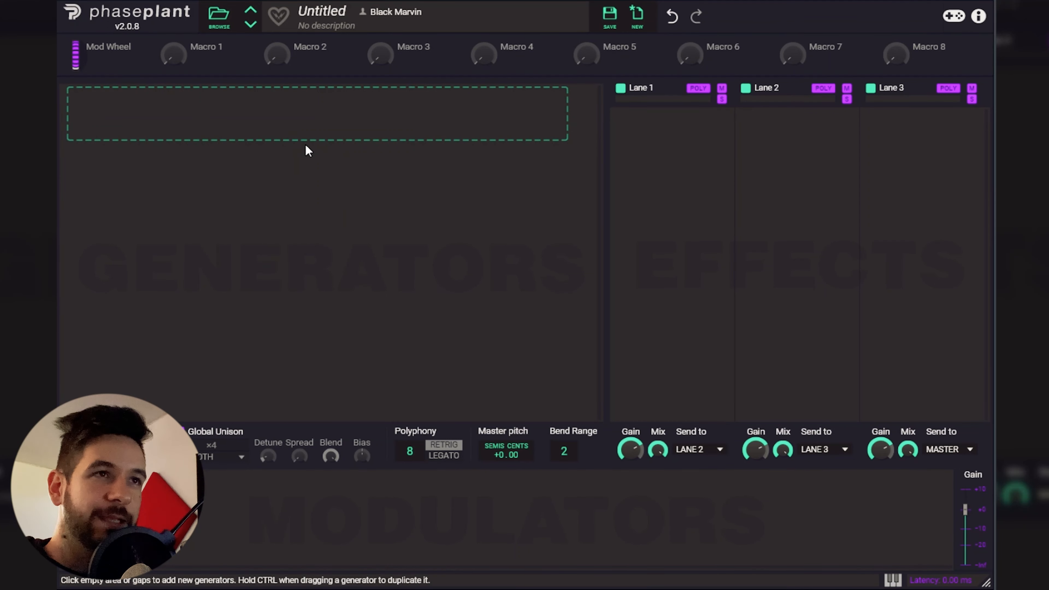
pyautogui.click(312, 131)
pyautogui.click(335, 206)
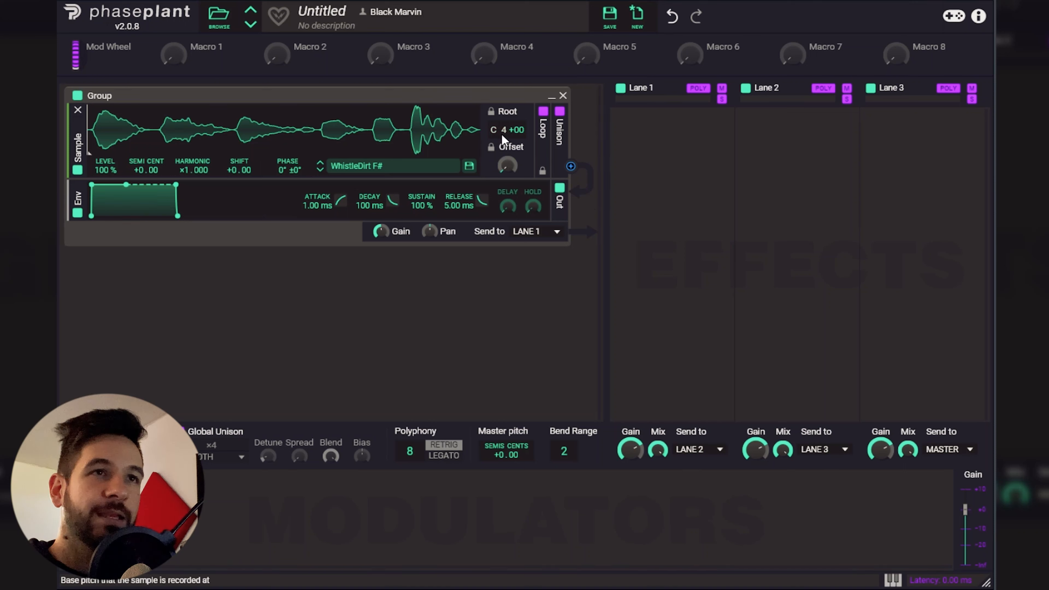
pyautogui.moveTo(498, 131); pyautogui.dragTo(497, 111)
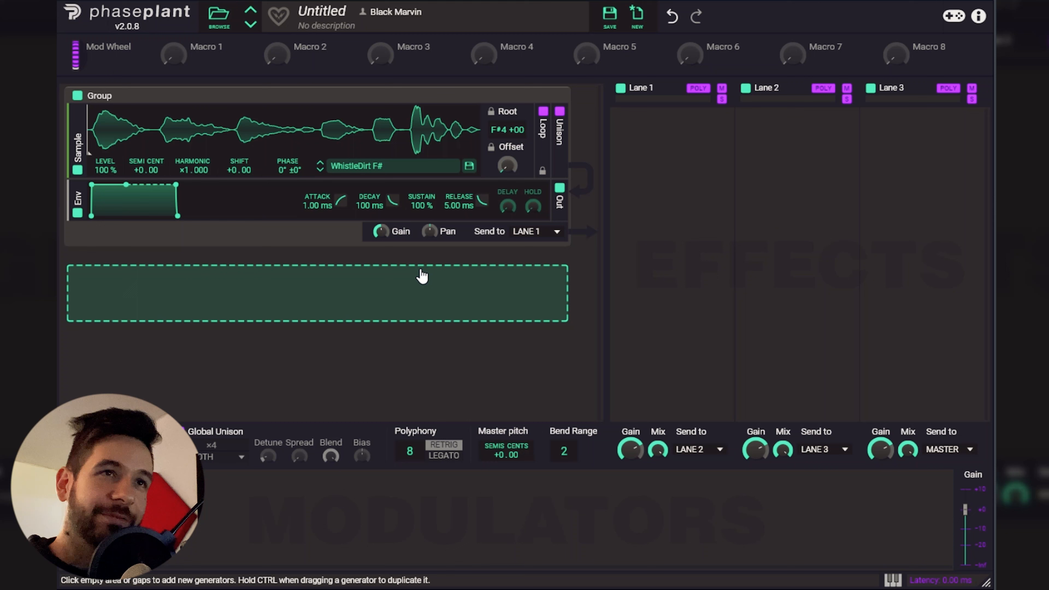
# Step: Enable looping on the sample and align its playback start and loop region to span the third and fourth whistles
pyautogui.click(544, 121)
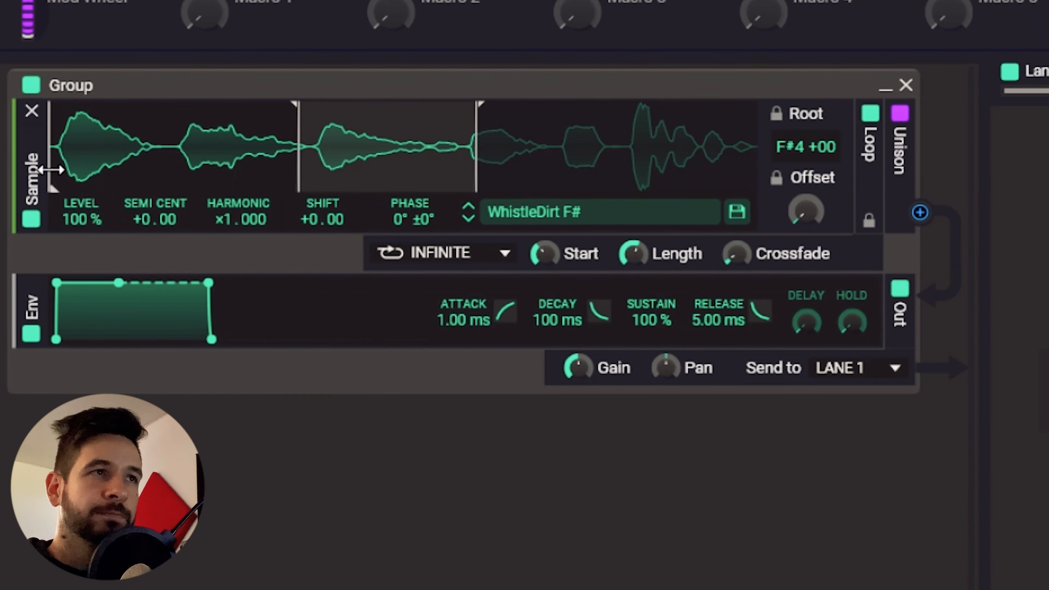
pyautogui.moveTo(58, 175)
pyautogui.mouseDown()
pyautogui.moveTo(235, 176)
pyautogui.moveTo(375, 161)
pyautogui.mouseUp()
pyautogui.moveTo(297, 176); pyautogui.dragTo(322, 169)
pyautogui.moveTo(495, 180); pyautogui.dragTo(522, 165)
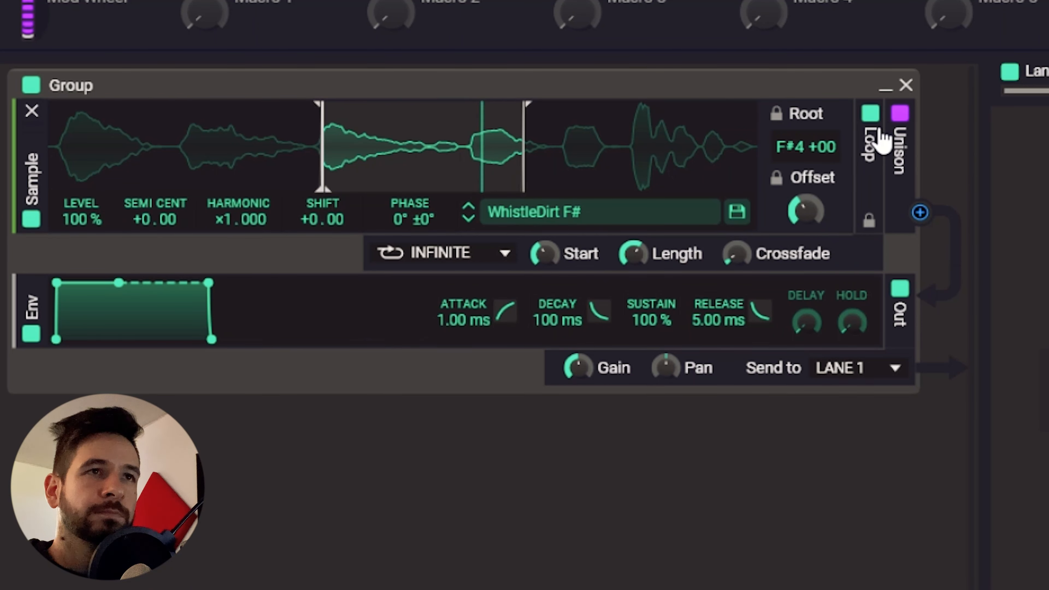
# Step: Compare the sample's loop modes, set the loop to Ping Pong, and raise its crossfade
pyautogui.click(466, 263)
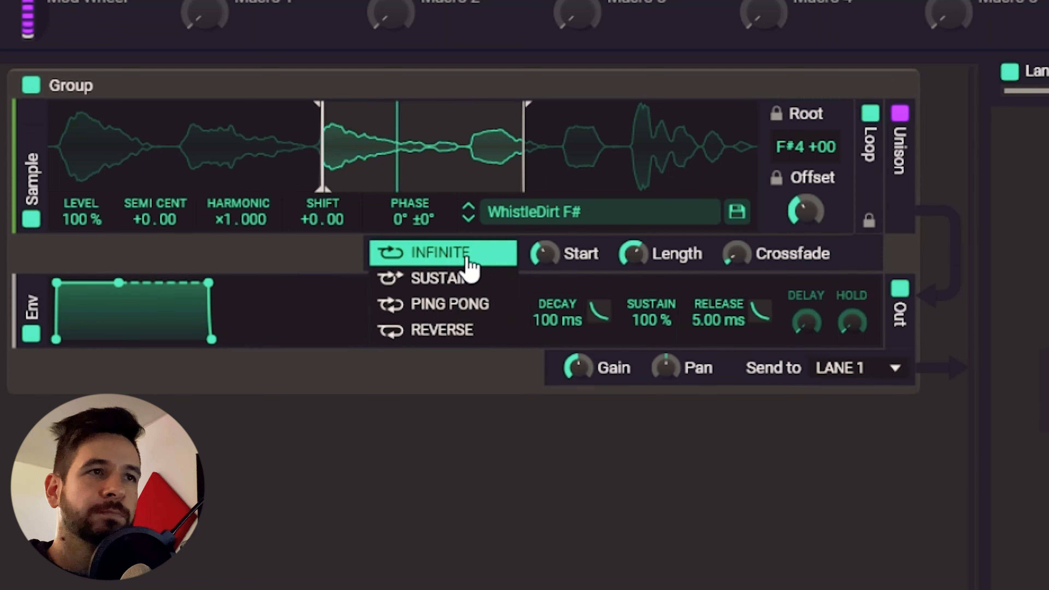
pyautogui.click(475, 281)
pyautogui.click(482, 265)
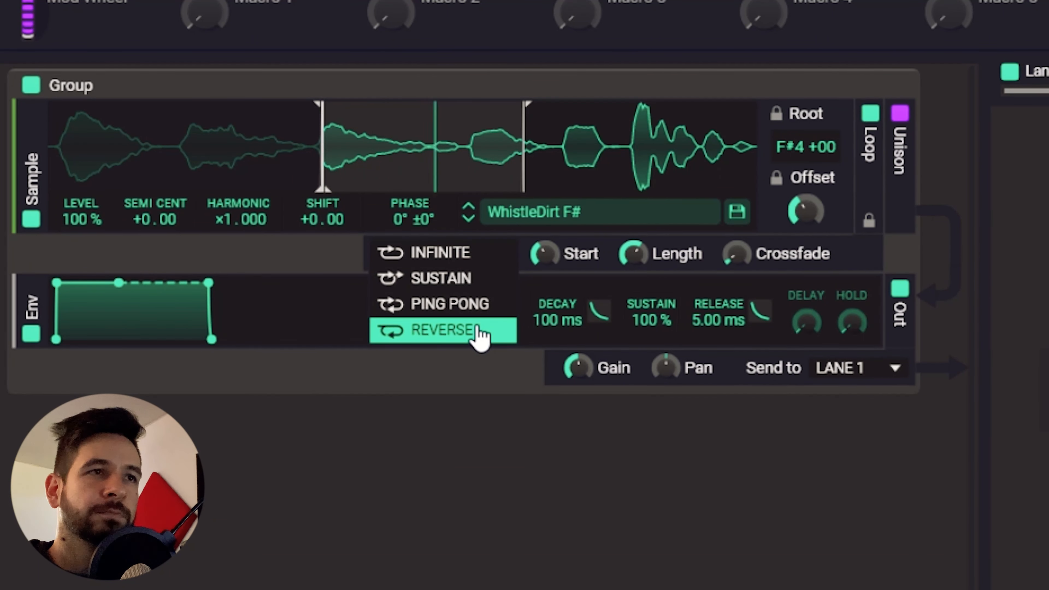
pyautogui.click(491, 305)
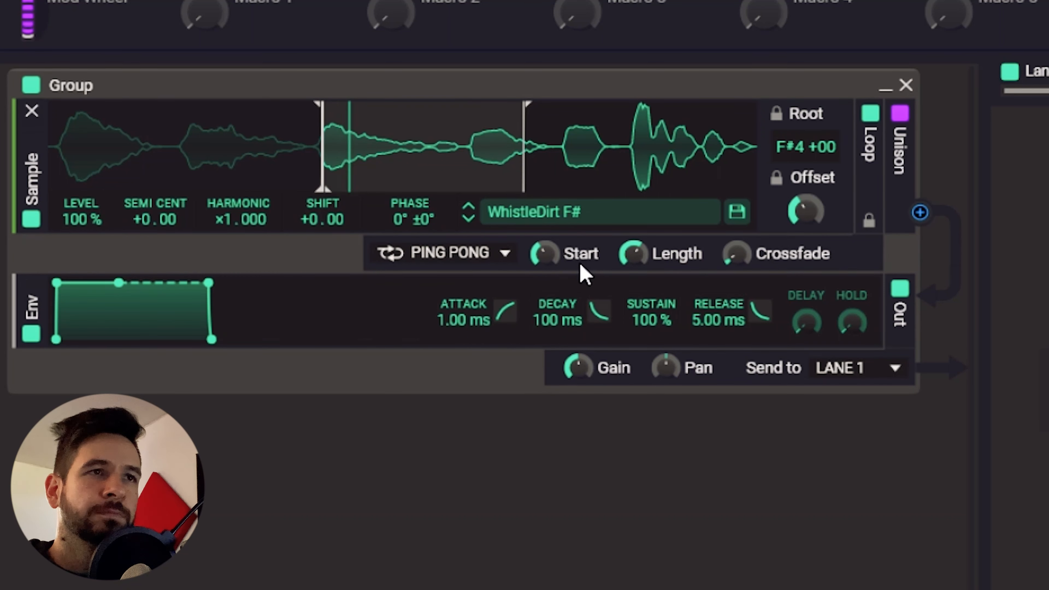
pyautogui.moveTo(720, 265); pyautogui.dragTo(748, 259)
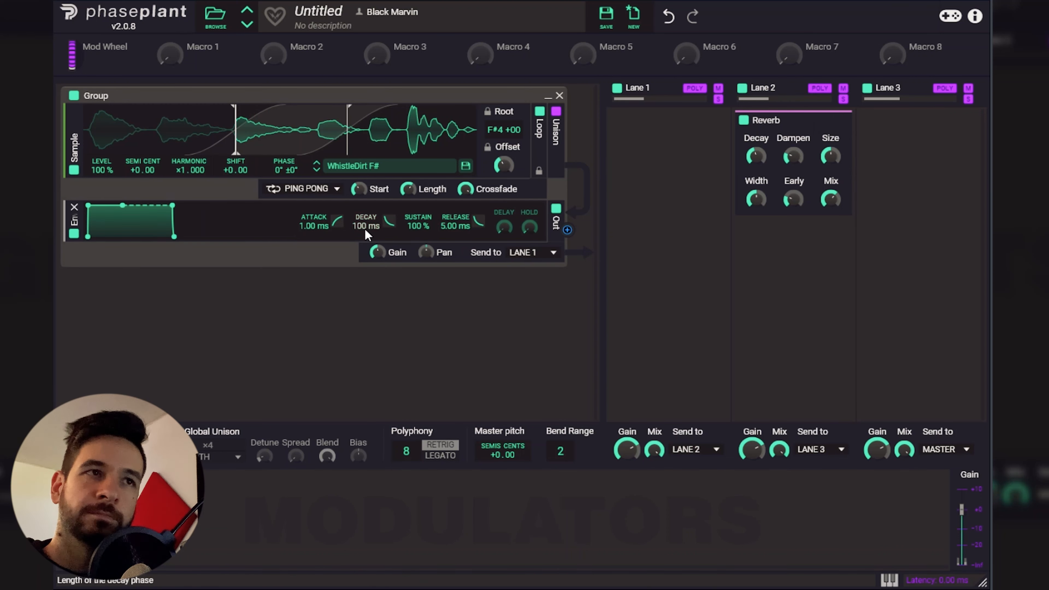
# Step: Set the volume envelope's attack to 510 ms and its release to 355 ms
pyautogui.moveTo(313, 226); pyautogui.dragTo(313, 204)
pyautogui.moveTo(456, 226); pyautogui.dragTo(455, 192)
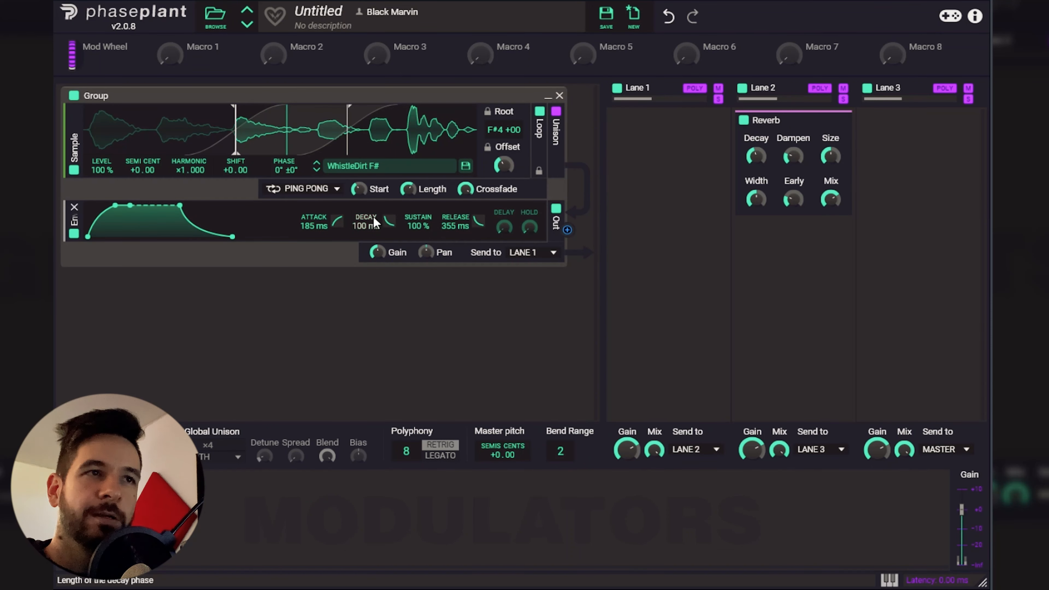
pyautogui.moveTo(314, 227); pyautogui.dragTo(313, 202)
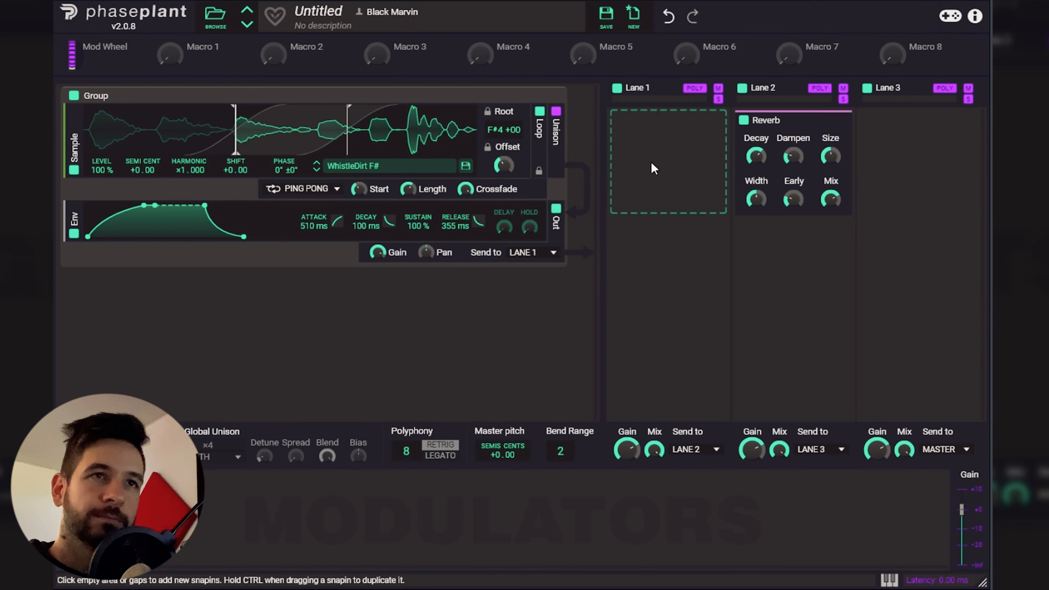
# Step: Enable unison on the sample in Freq Stack mode, with detune at about 114 cents and seven voices
pyautogui.click(557, 112)
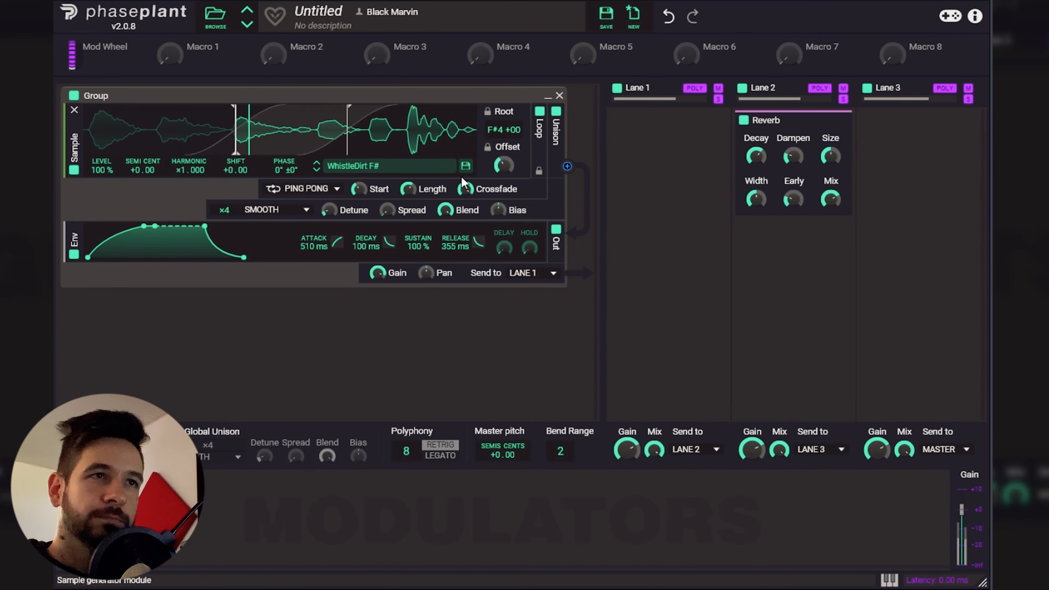
pyautogui.click(295, 213)
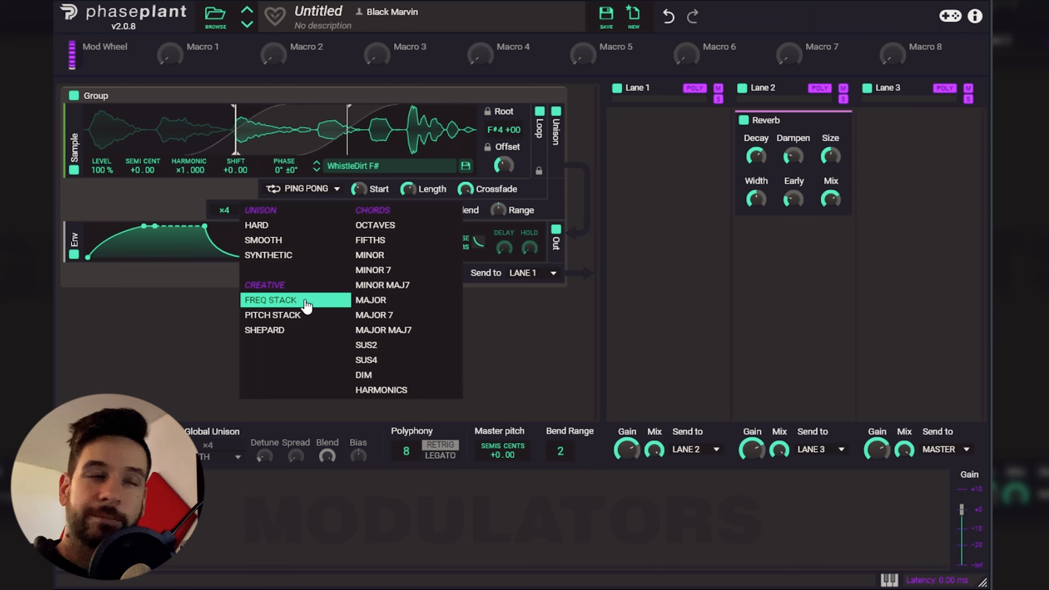
pyautogui.click(306, 305)
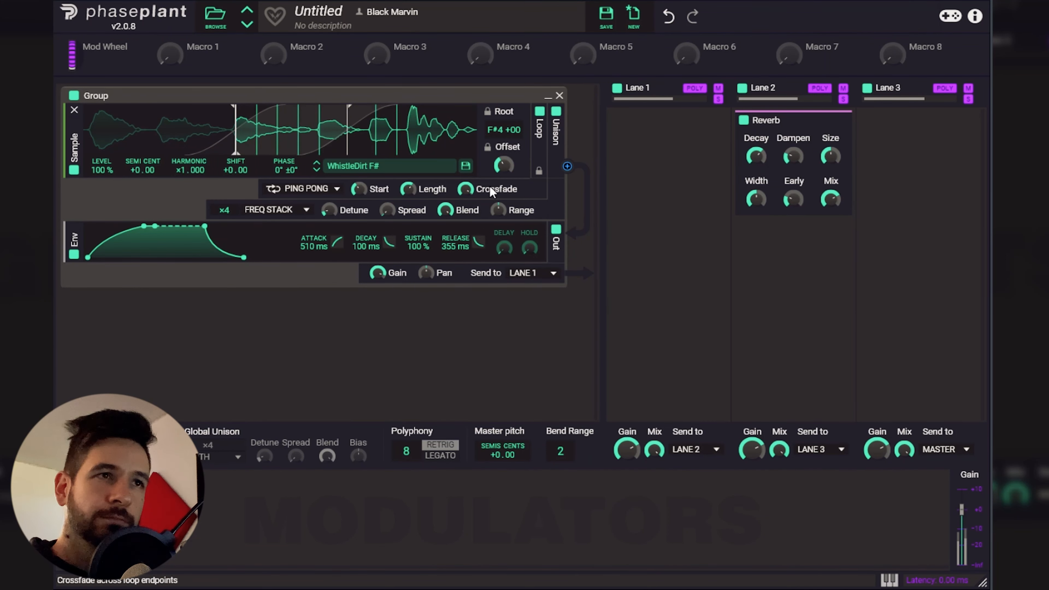
pyautogui.moveTo(387, 210); pyautogui.dragTo(329, 198)
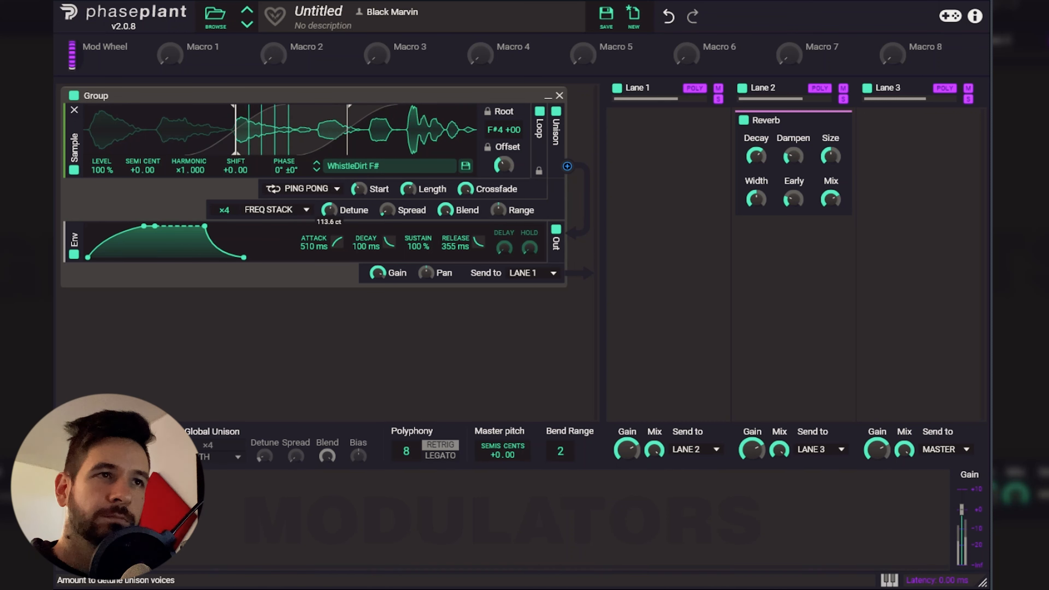
pyautogui.moveTo(226, 210)
pyautogui.mouseDown()
pyautogui.moveTo(227, 221)
pyautogui.moveTo(226, 193)
pyautogui.mouseUp()
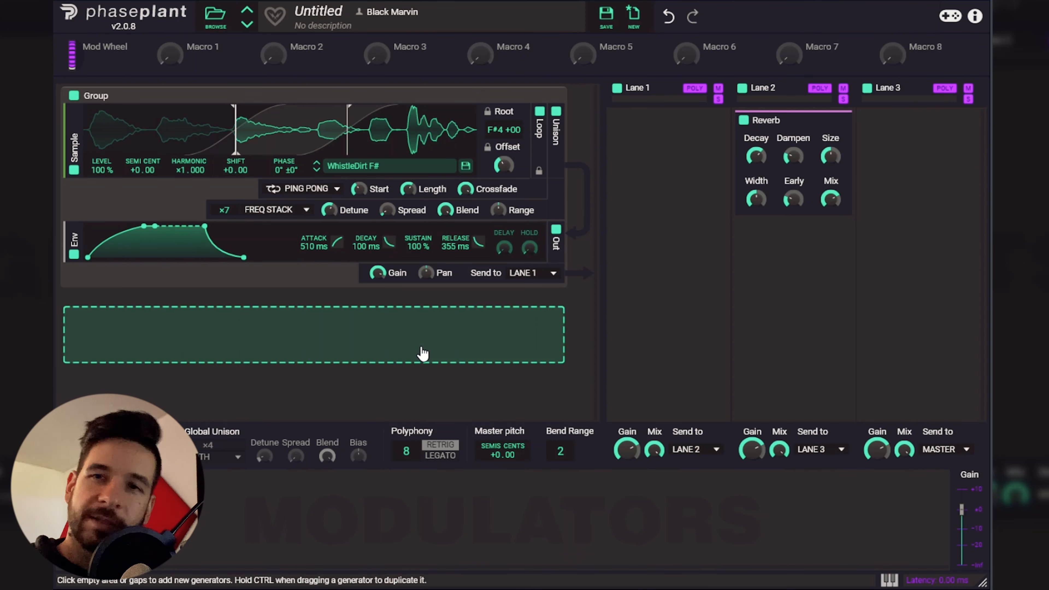
# Step: Try the Smooth unison mode, then set the sample's unison to Pitch Stack with three voices and adjust its detune and range
pyautogui.click(289, 210)
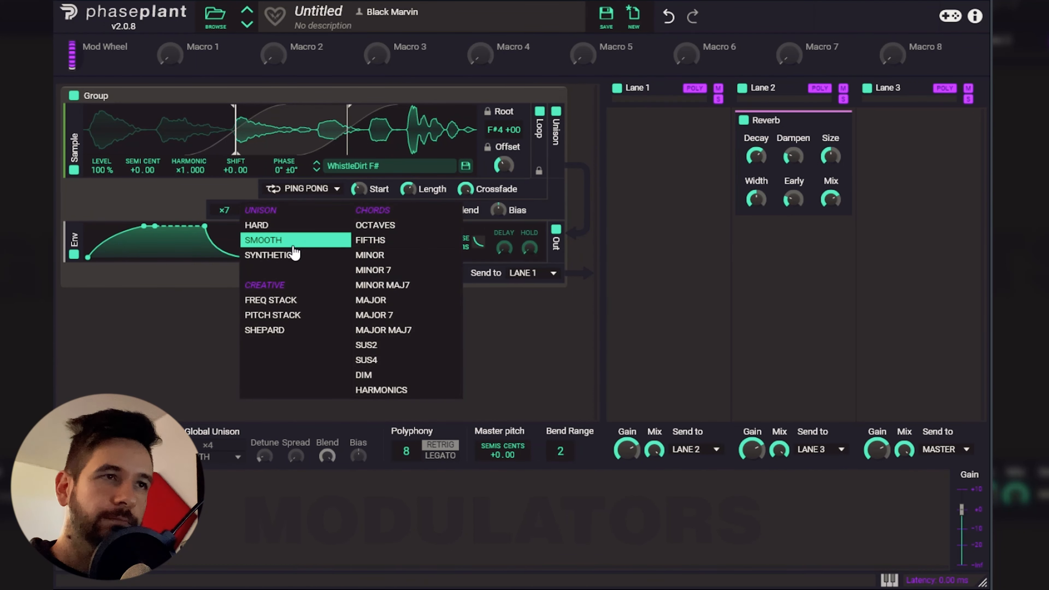
pyautogui.click(290, 244)
pyautogui.click(289, 210)
pyautogui.click(289, 315)
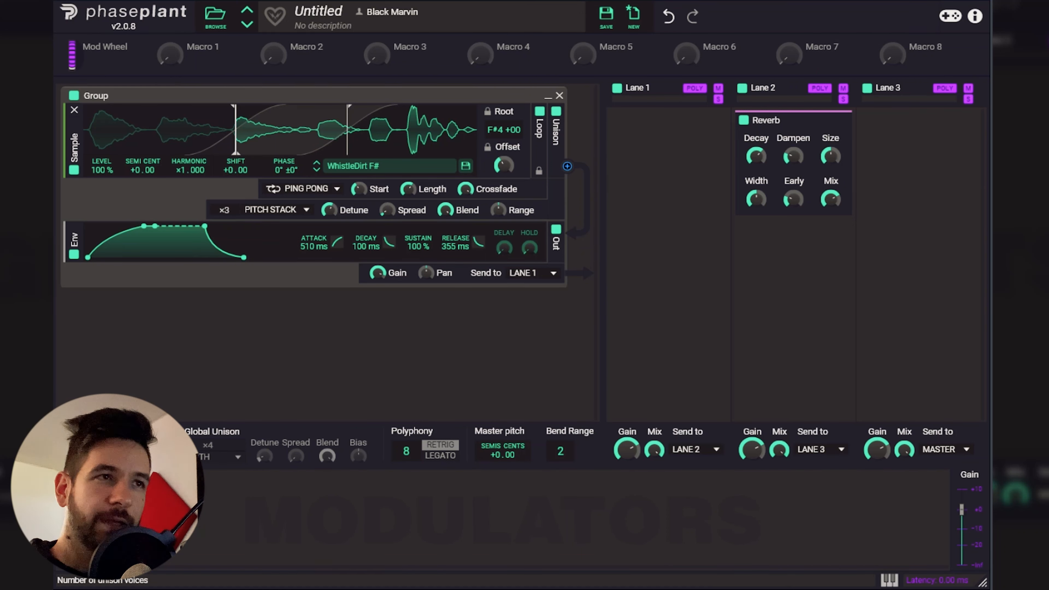
pyautogui.moveTo(229, 210); pyautogui.dragTo(228, 216)
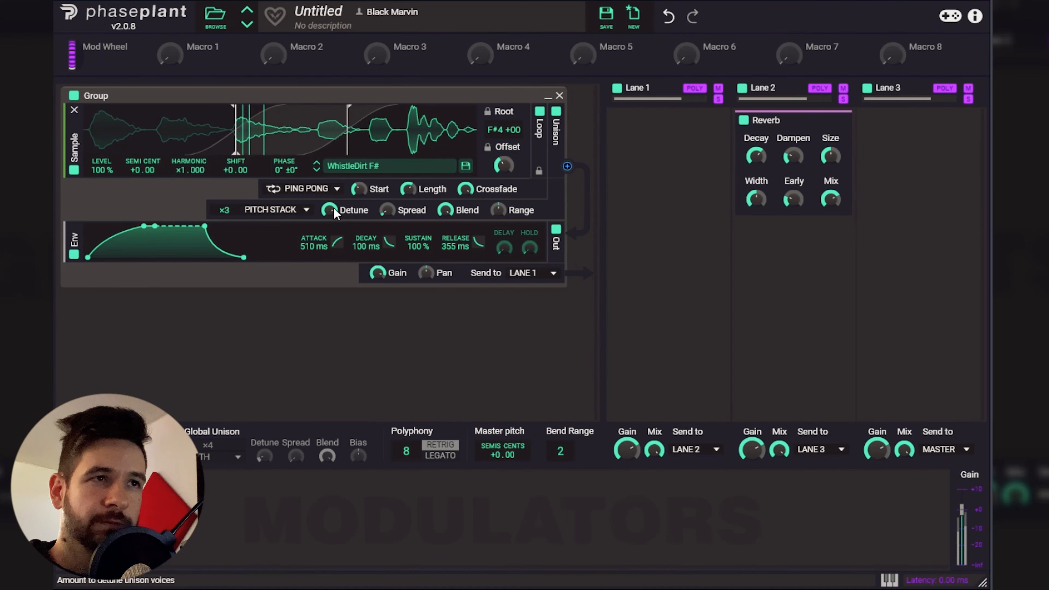
pyautogui.moveTo(500, 213)
pyautogui.mouseDown()
pyautogui.moveTo(500, 184)
pyautogui.moveTo(500, 259)
pyautogui.moveTo(503, 213)
pyautogui.mouseUp()
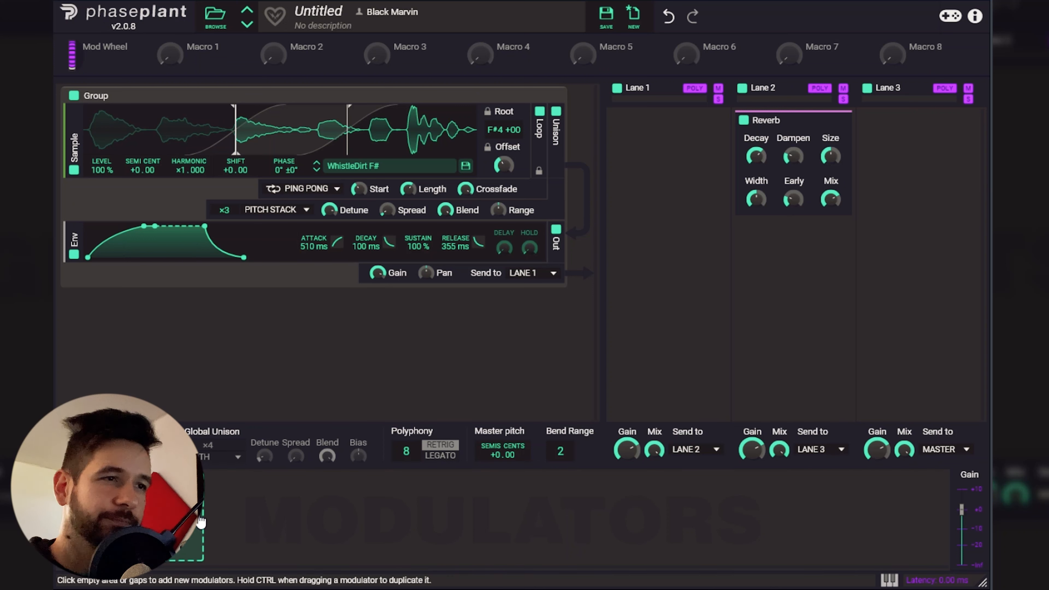
# Step: Add a low-pass Filter between the sample and the envelope and raise its cutoff slightly
pyautogui.click(305, 297)
pyautogui.click(410, 357)
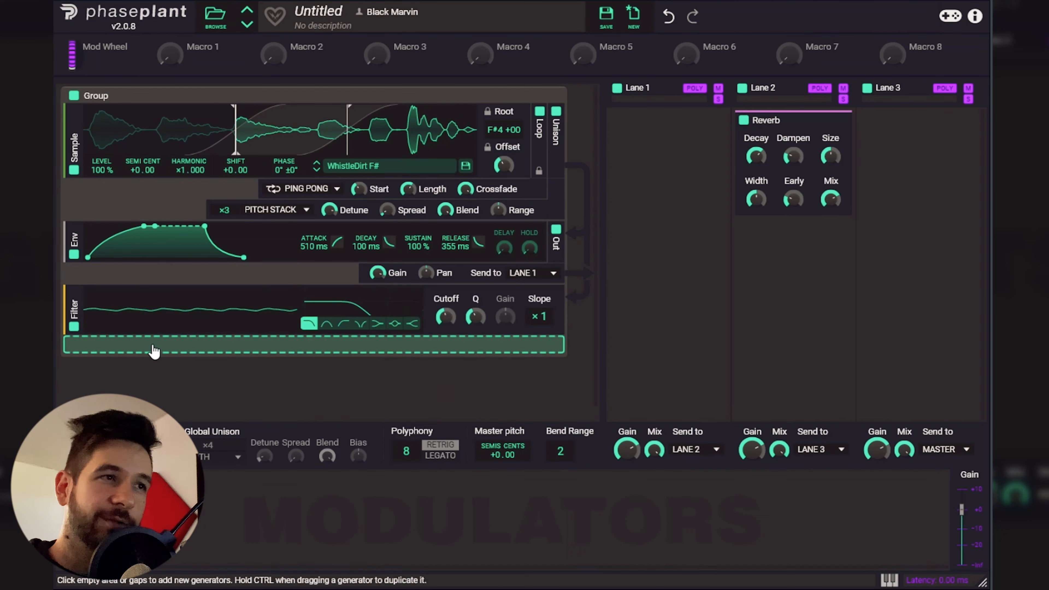
pyautogui.moveTo(72, 314); pyautogui.dragTo(74, 248)
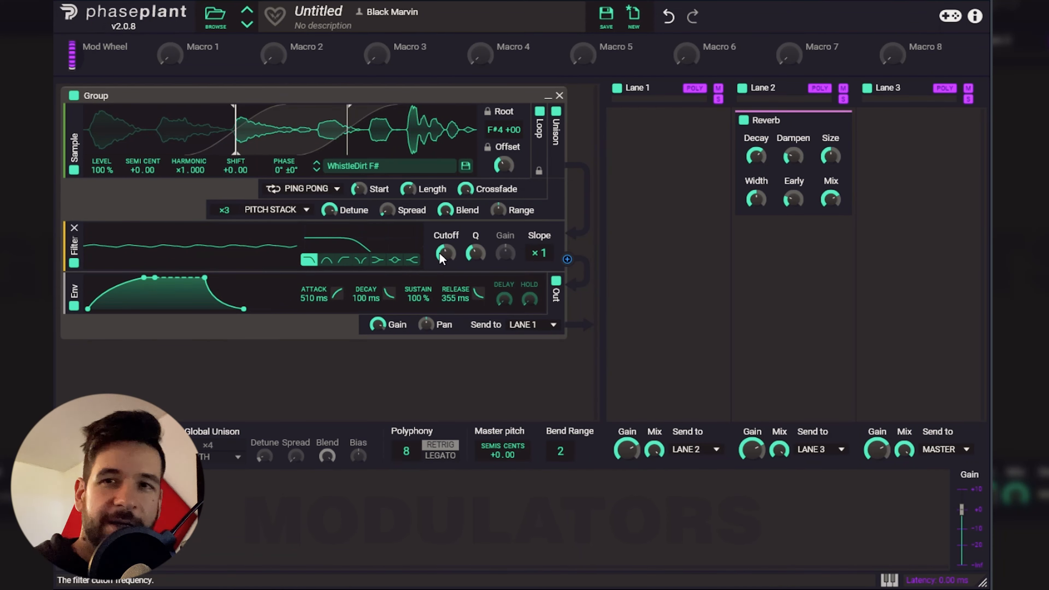
pyautogui.moveTo(442, 259); pyautogui.dragTo(442, 242)
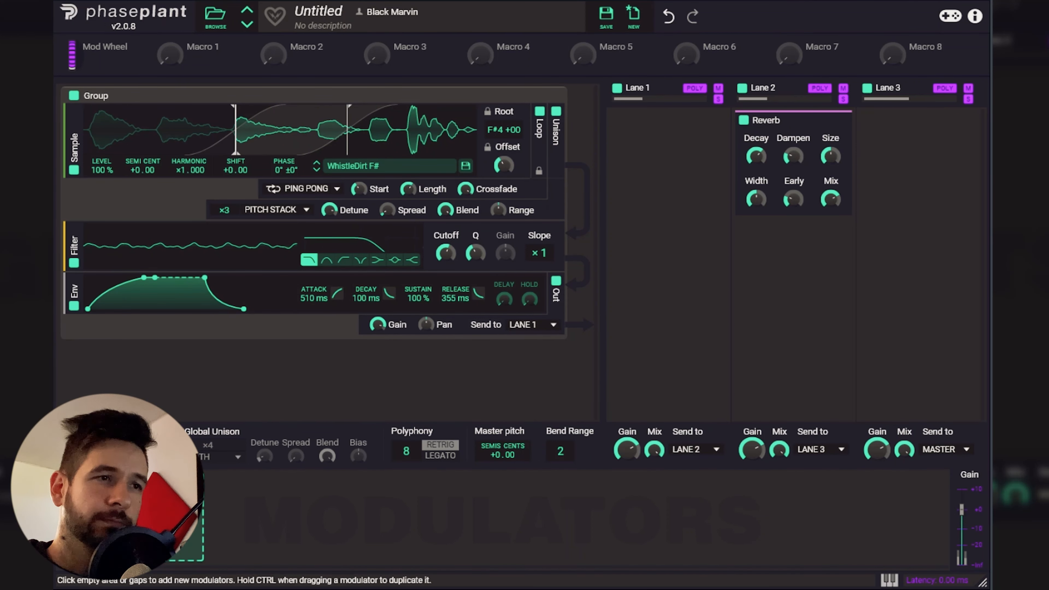
# Step: Add a Random modulator with 100% smoothing, a rate of 0.359 Hz, and positive-only output
pyautogui.click(194, 515)
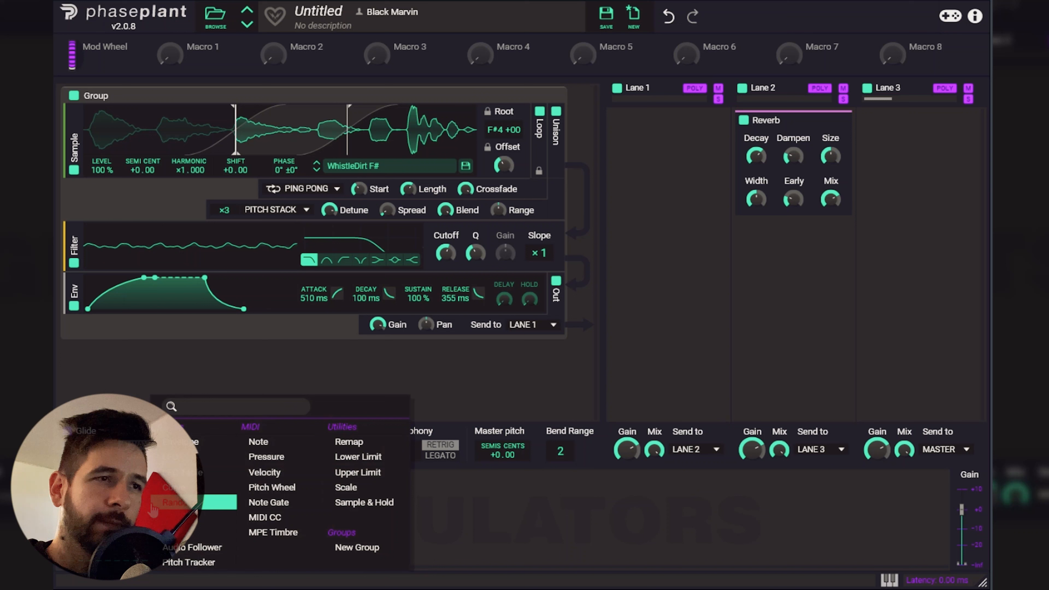
pyautogui.click(194, 502)
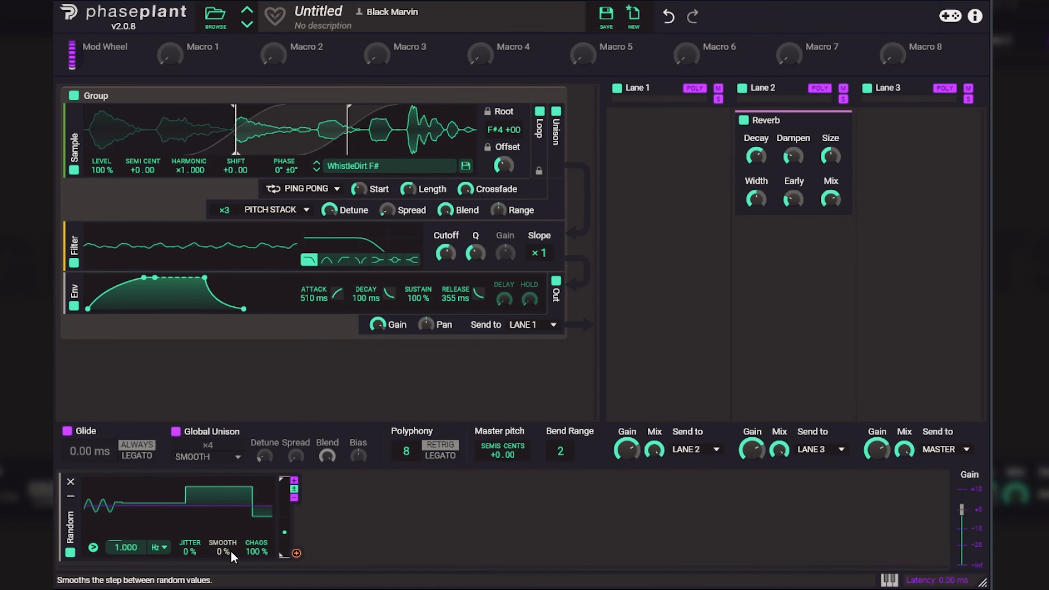
pyautogui.moveTo(219, 548); pyautogui.dragTo(219, 506)
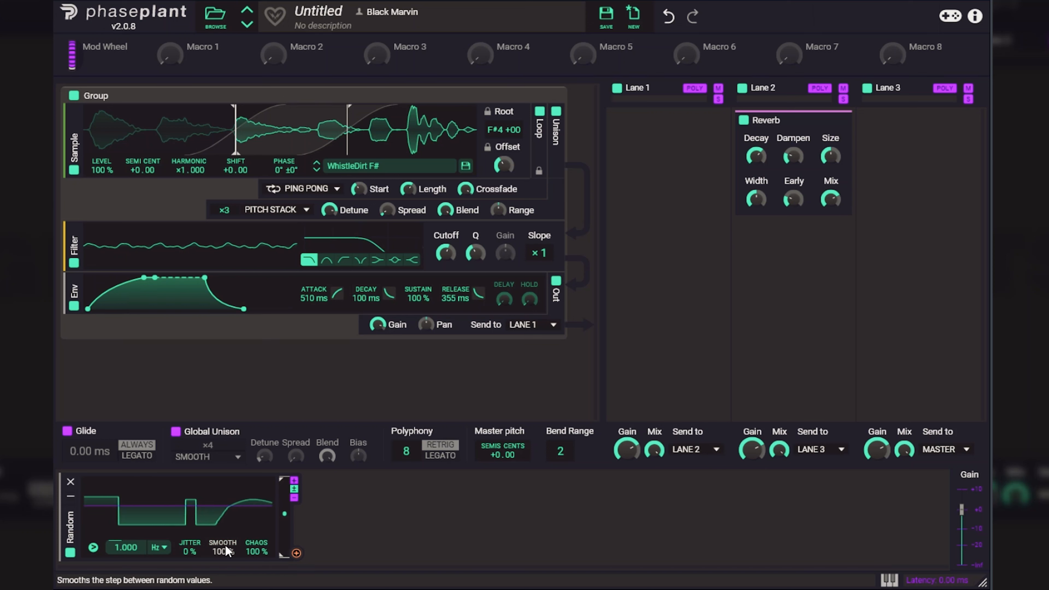
pyautogui.moveTo(126, 547); pyautogui.dragTo(125, 556)
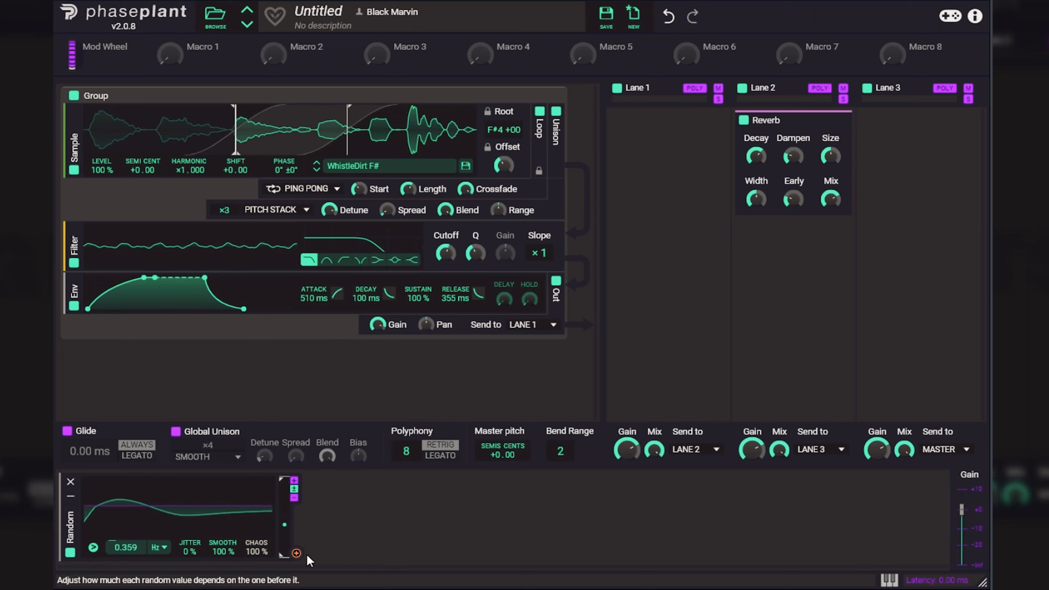
pyautogui.click(294, 481)
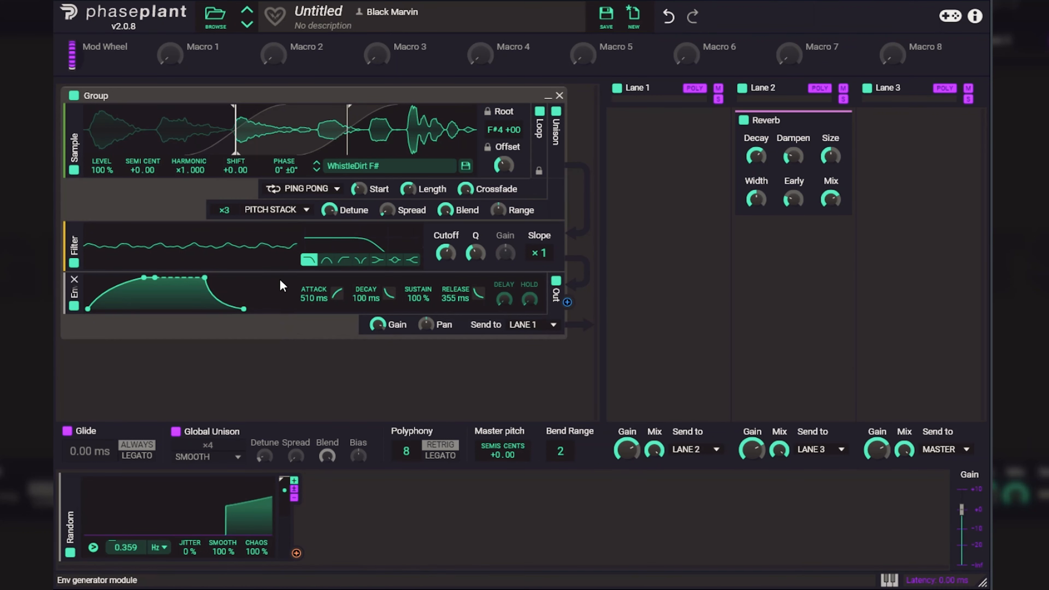
# Step: Lower the filter's cutoff and assign the Random modulator to it
pyautogui.moveTo(448, 251); pyautogui.dragTo(449, 271)
pyautogui.rightClick(445, 256)
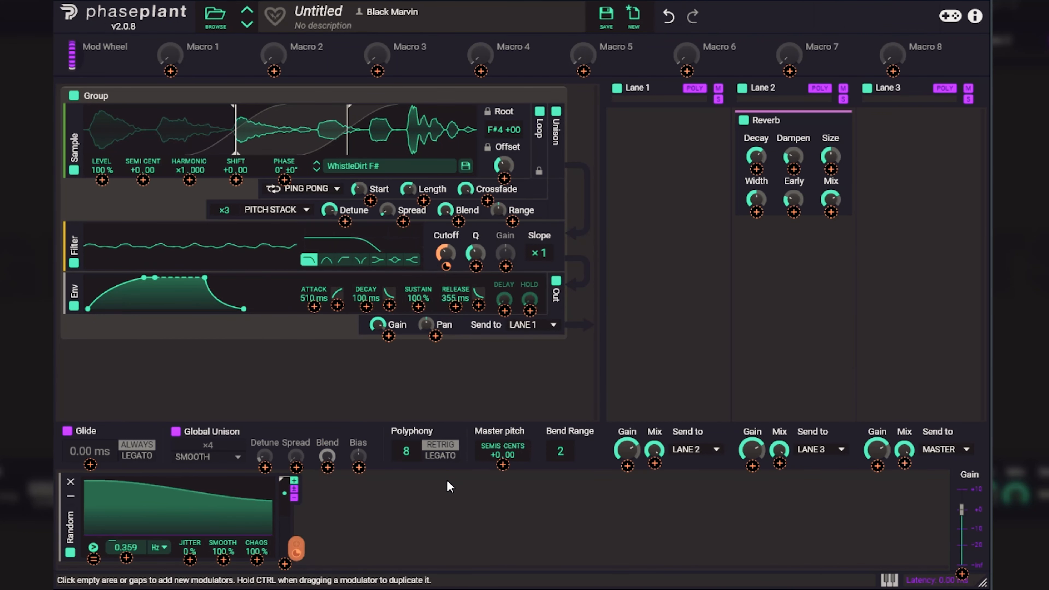
pyautogui.click(448, 490)
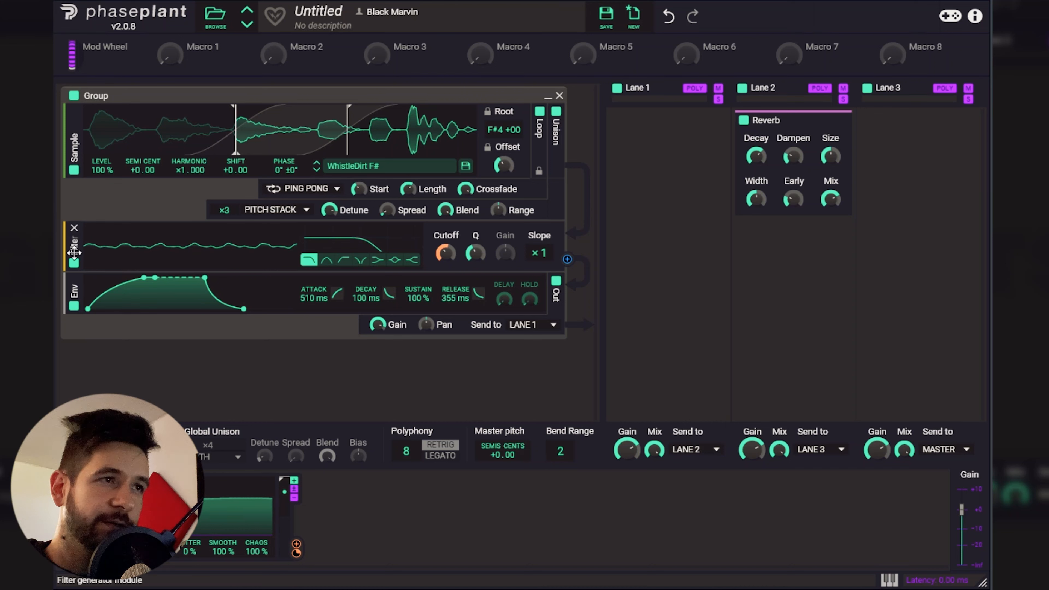
# Step: Duplicate the modulated filter above the envelope, switch the copy to high-pass, and lower its cutoff
pyautogui.moveTo(74, 253); pyautogui.dragTo(81, 313)
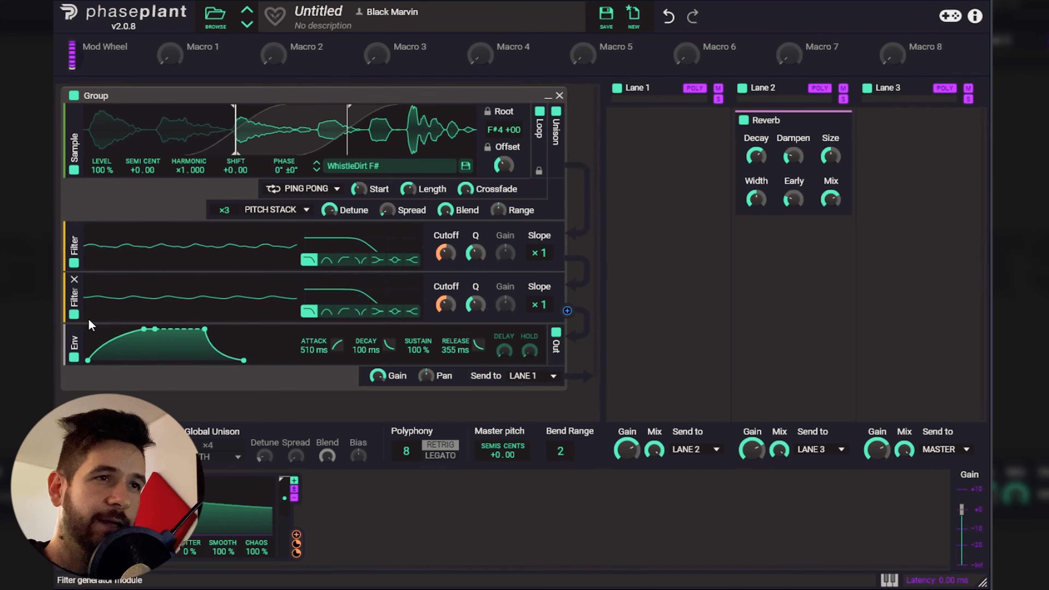
pyautogui.click(343, 310)
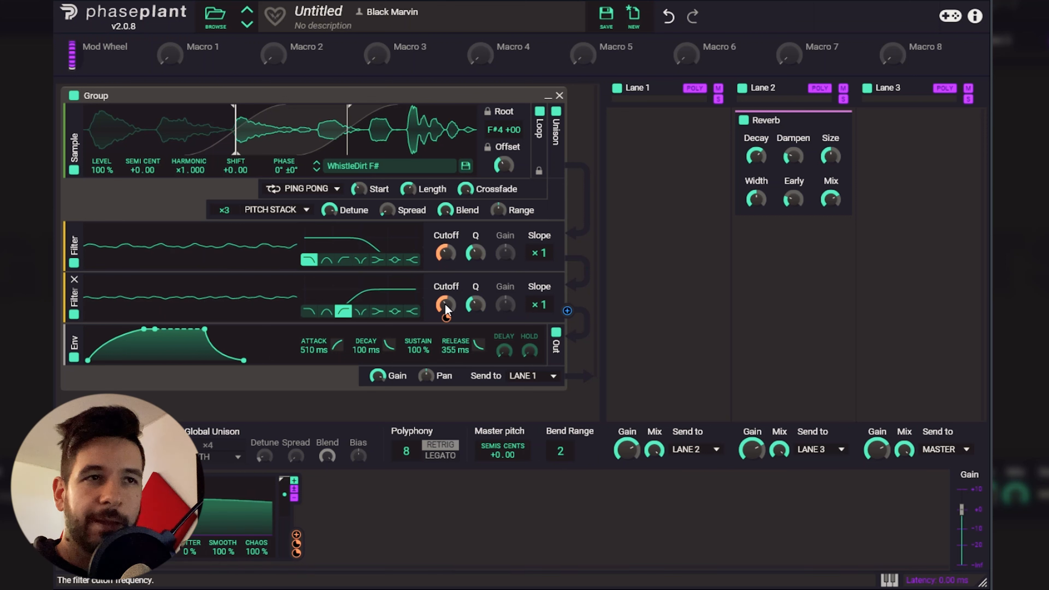
pyautogui.moveTo(445, 304); pyautogui.dragTo(446, 318)
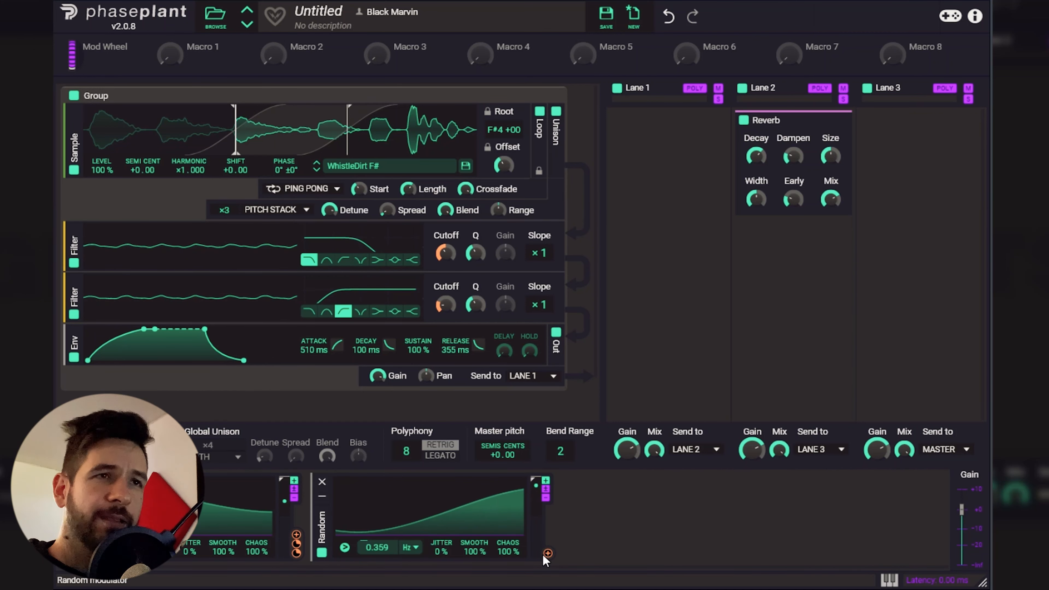
# Step: Modulate the sample's loop Length with the second Random modulator and its loop Start with a third, setting the Start amount to about 23%
pyautogui.click(547, 553)
pyautogui.click(424, 201)
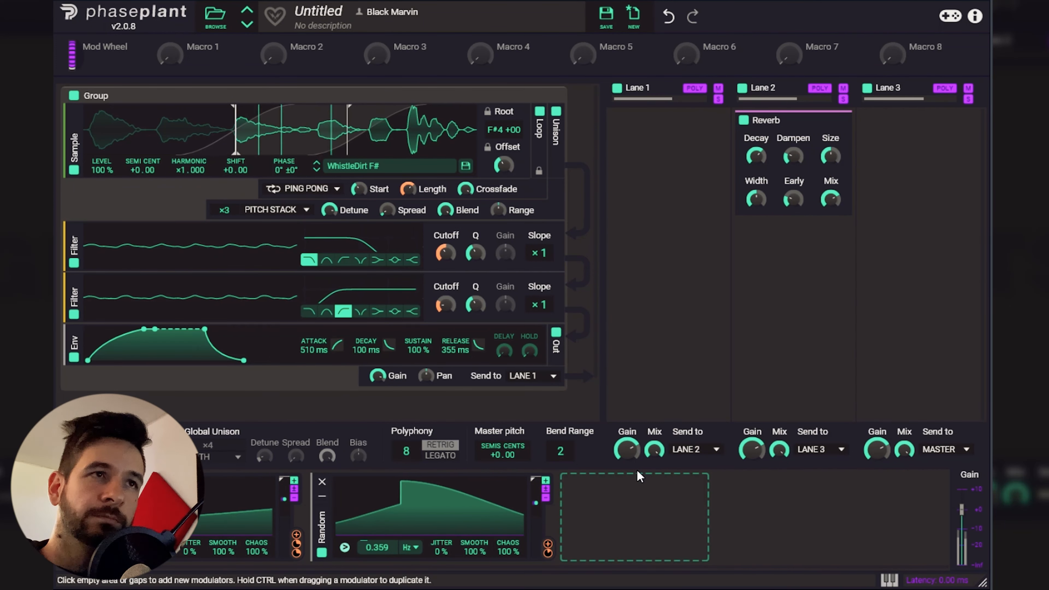
pyautogui.moveTo(548, 544); pyautogui.dragTo(408, 189)
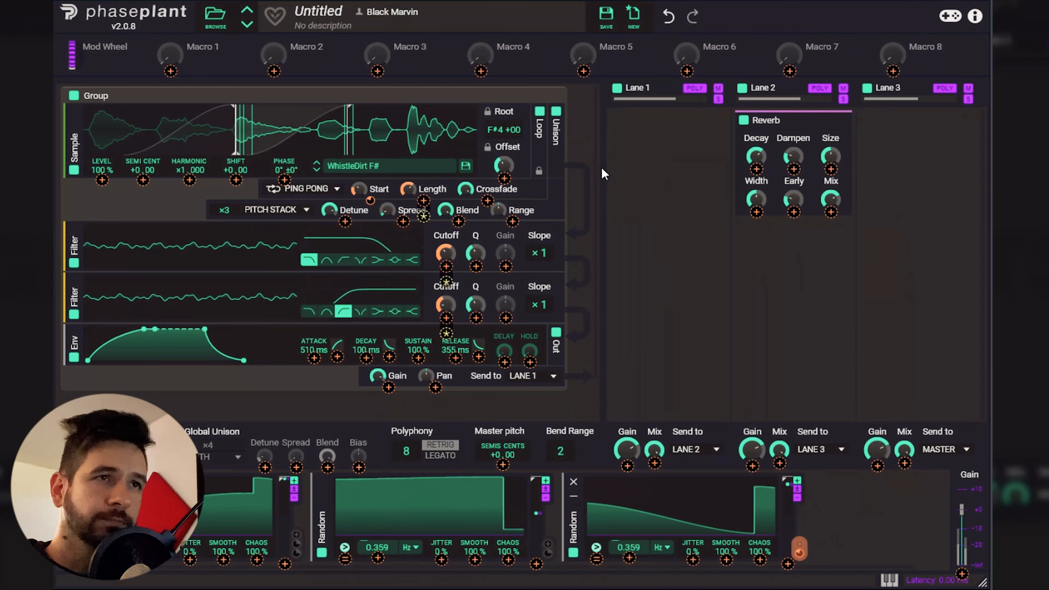
pyautogui.click(637, 215)
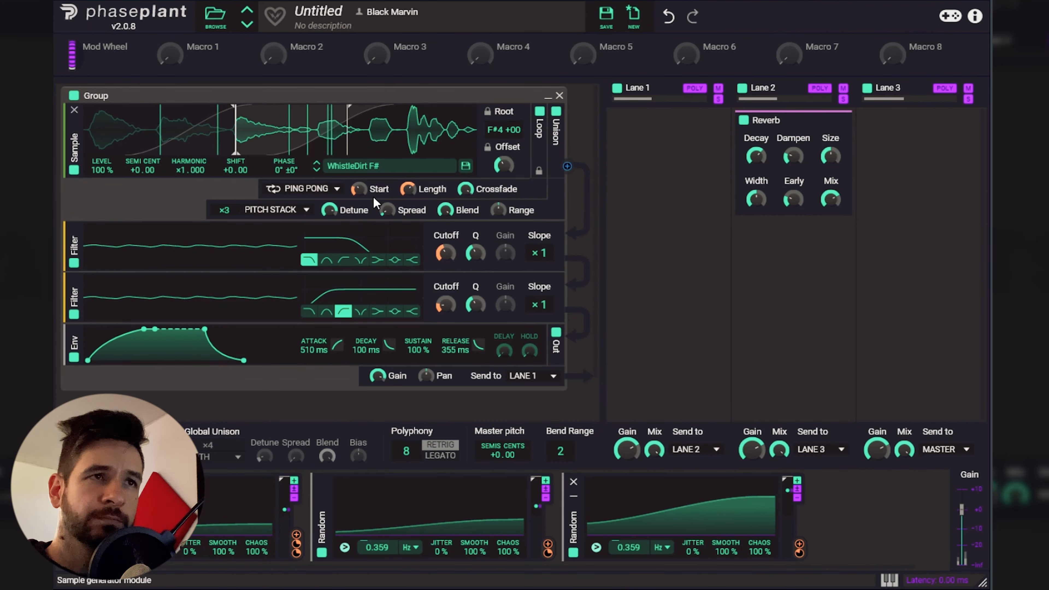
pyautogui.moveTo(371, 201)
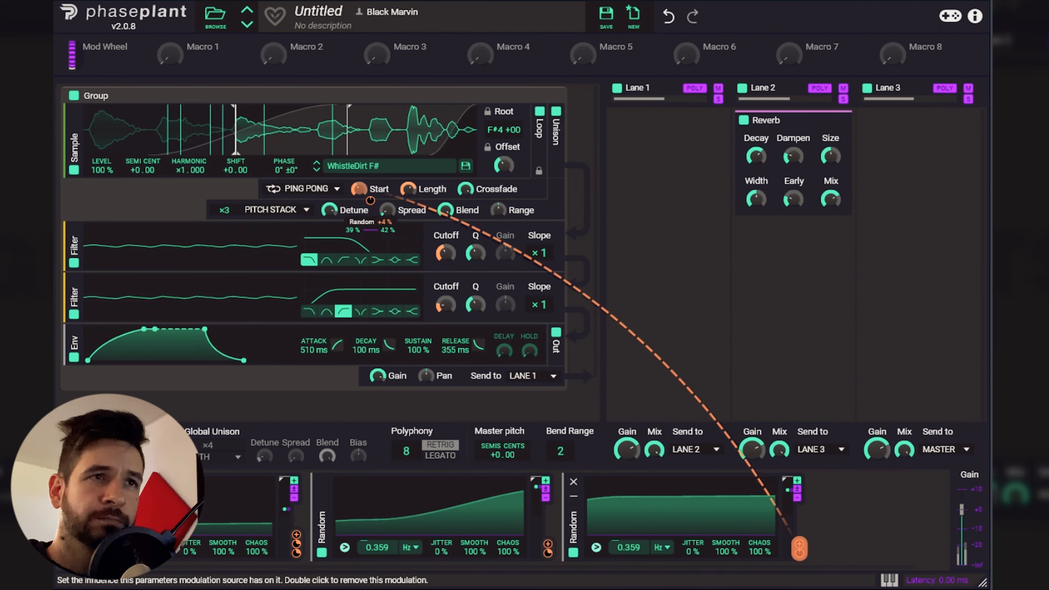
pyautogui.moveTo(371, 201); pyautogui.dragTo(371, 187)
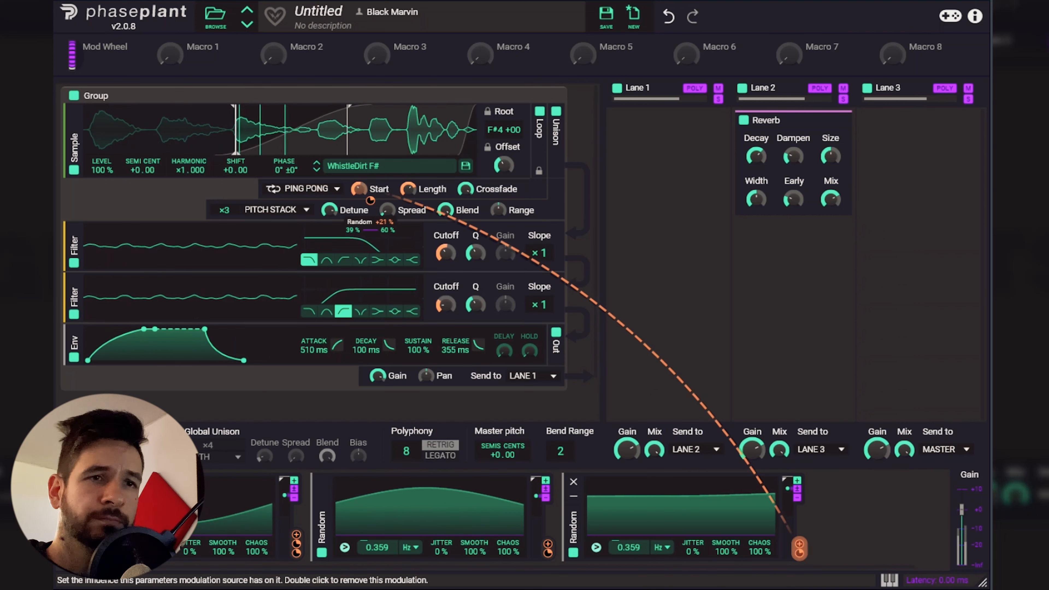
pyautogui.moveTo(437, 262)
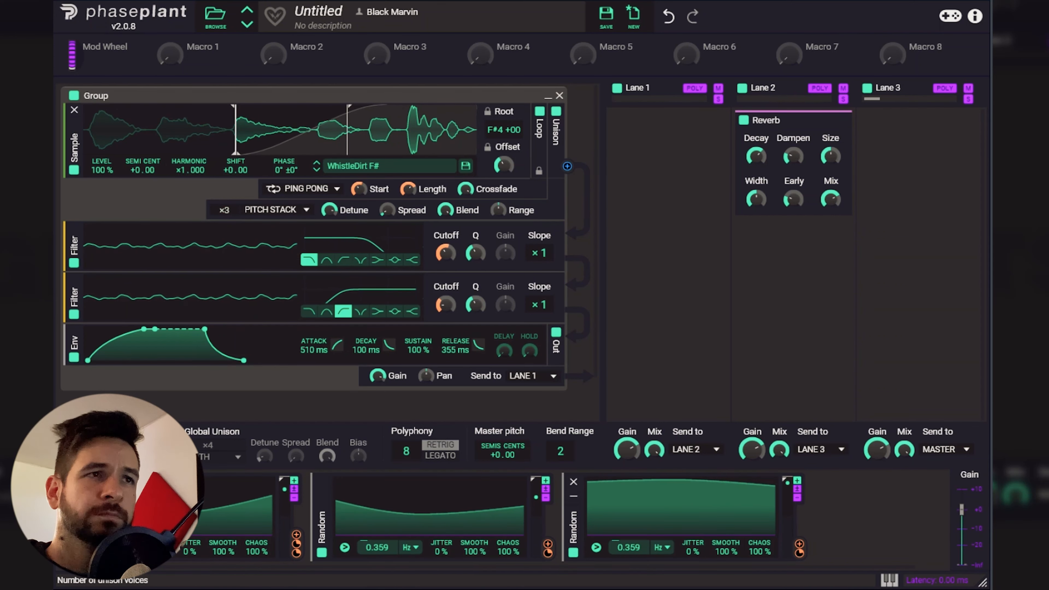
# Step: Compare two and three unison voices, keep three, and raise the spread, lower the blend, and adjust the range
pyautogui.moveTo(225, 211); pyautogui.dragTo(224, 219)
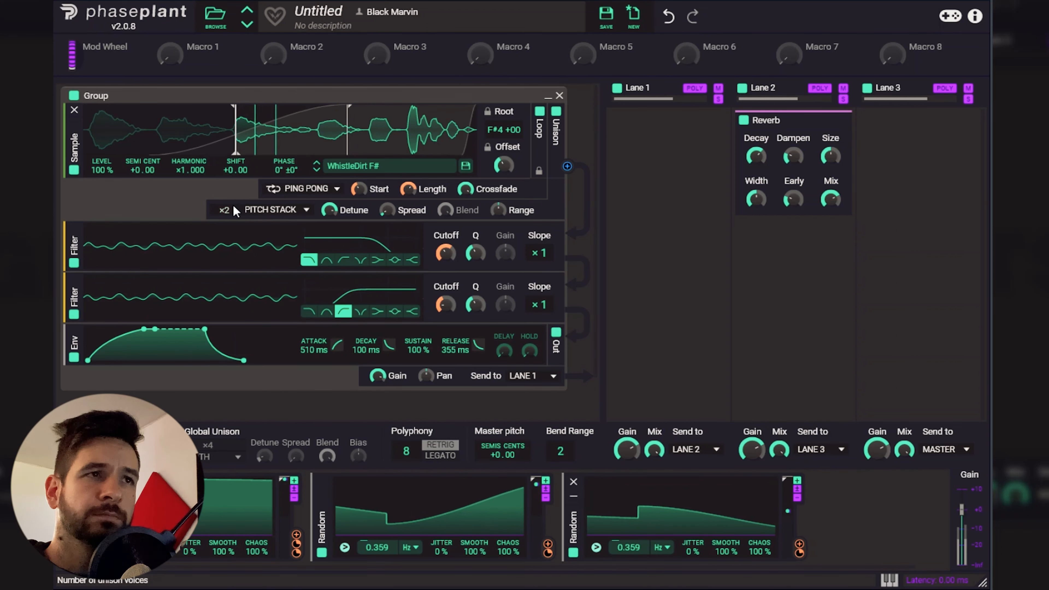
pyautogui.moveTo(224, 210); pyautogui.dragTo(224, 202)
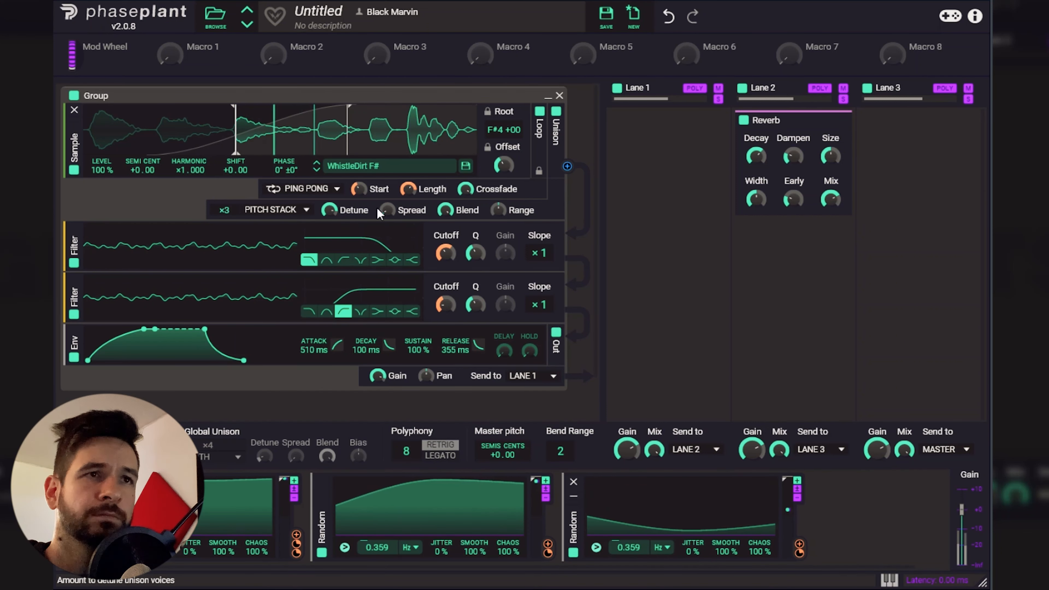
pyautogui.moveTo(446, 210); pyautogui.dragTo(445, 242)
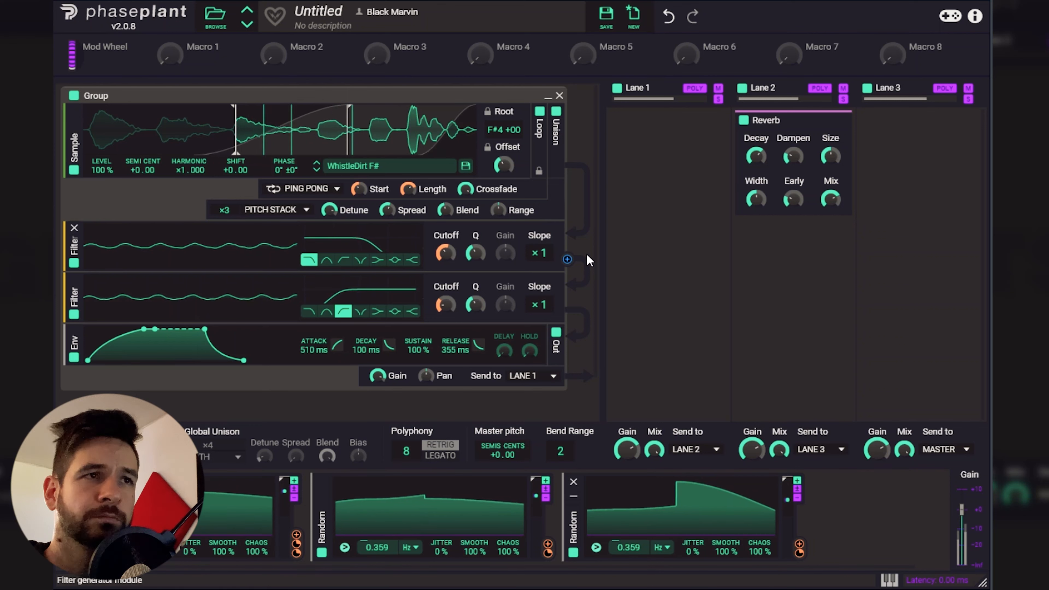
pyautogui.moveTo(499, 211); pyautogui.dragTo(499, 257)
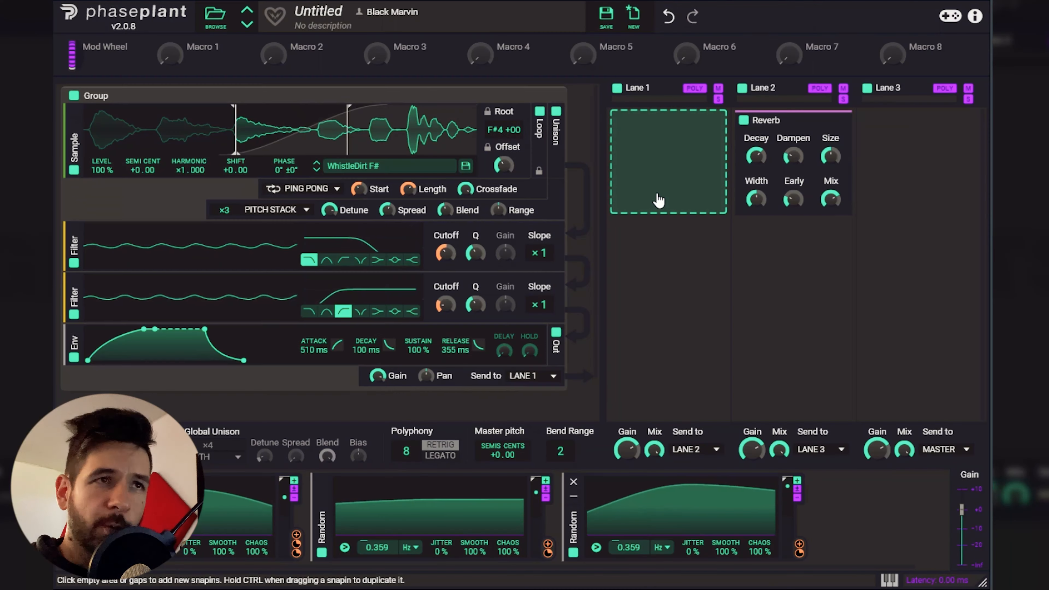
pyautogui.moveTo(659, 200); pyautogui.dragTo(636, 209)
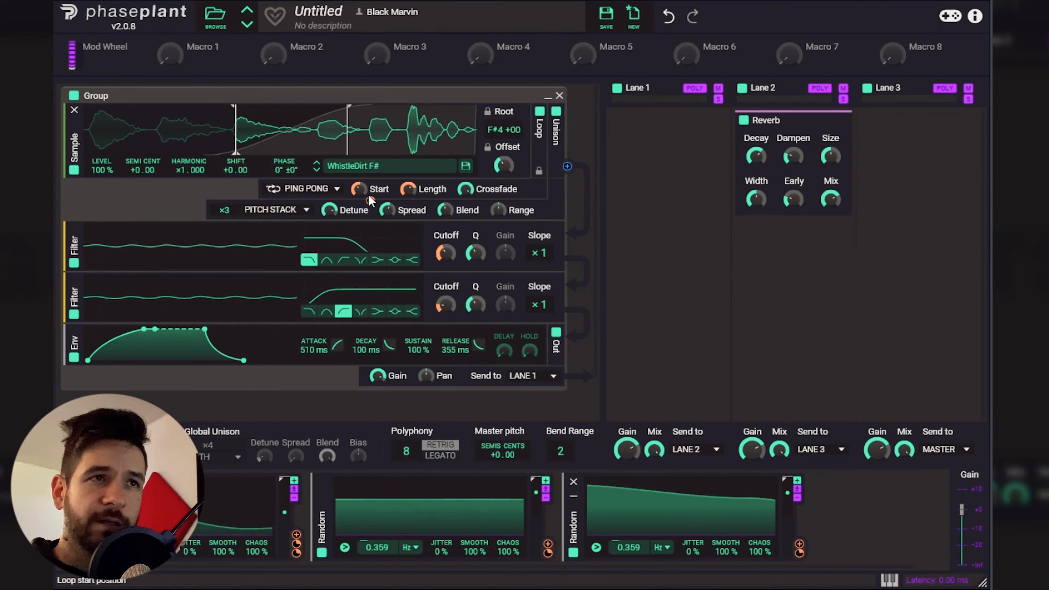
pyautogui.moveTo(370, 202)
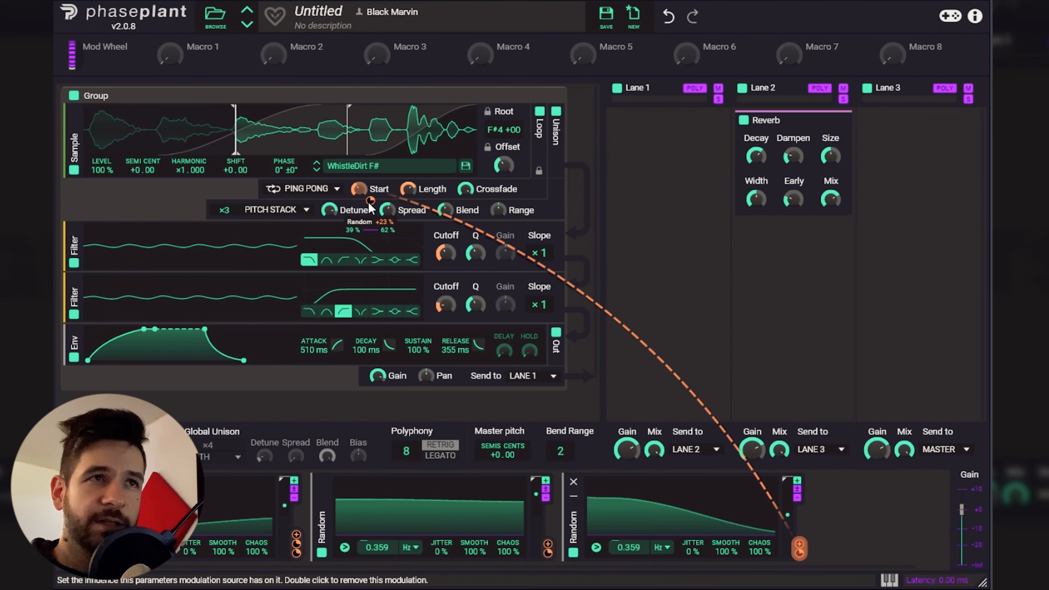